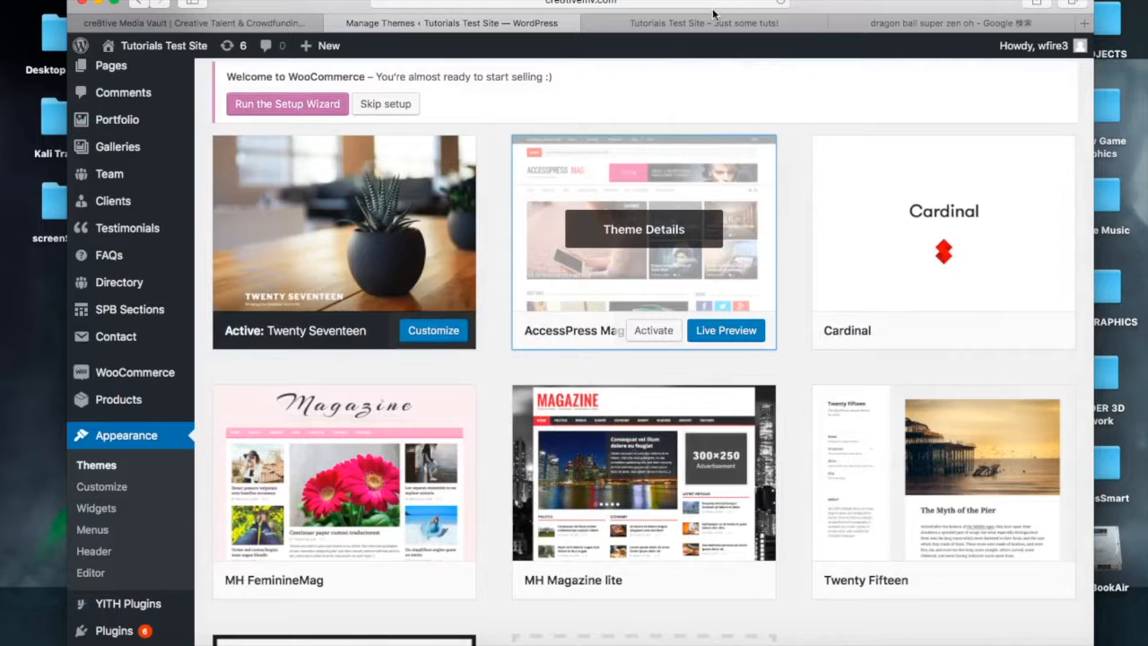
# Check how the live Tutorials Test Site page looks compared with the theme list in the admin area.
pyautogui.click(708, 24)
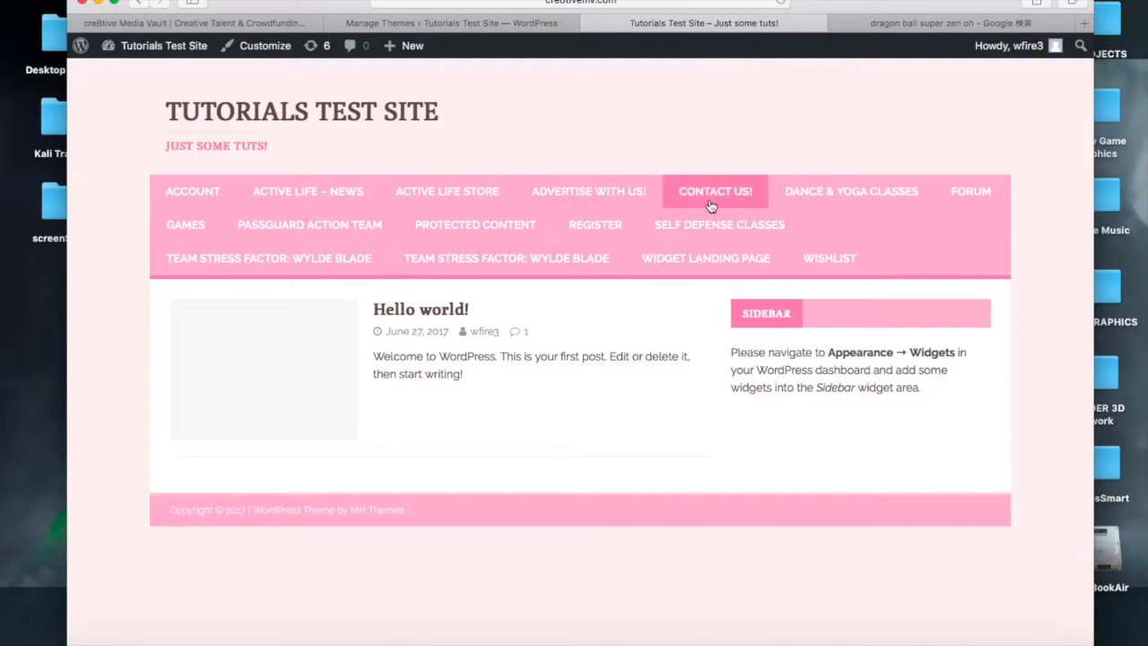
pyautogui.click(537, 28)
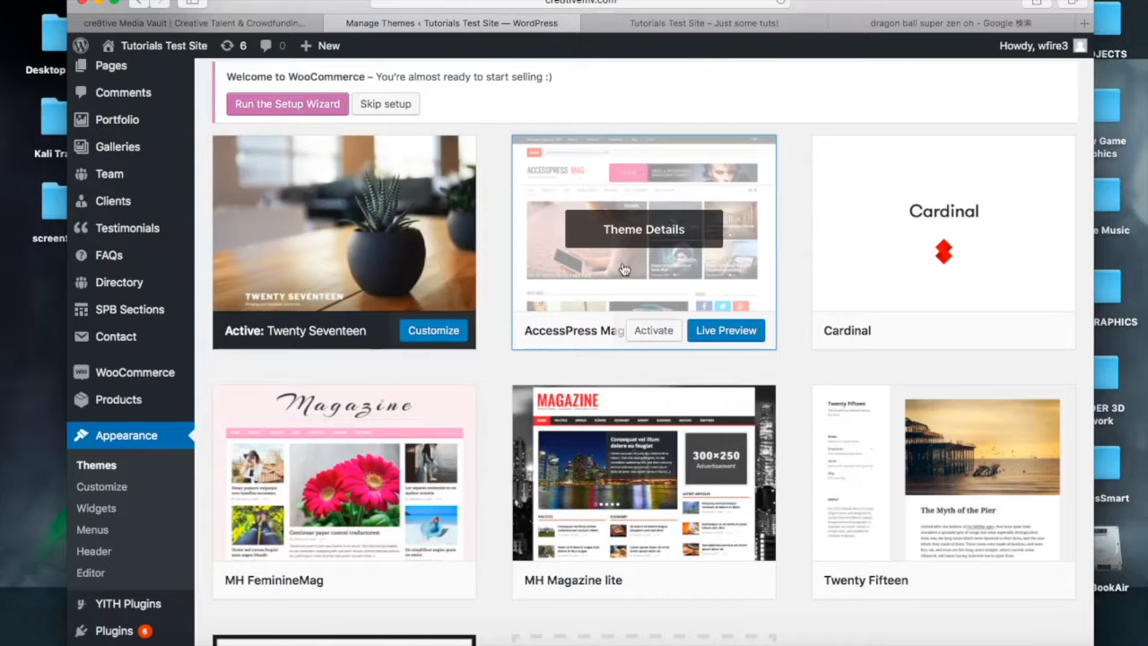
pyautogui.click(732, 29)
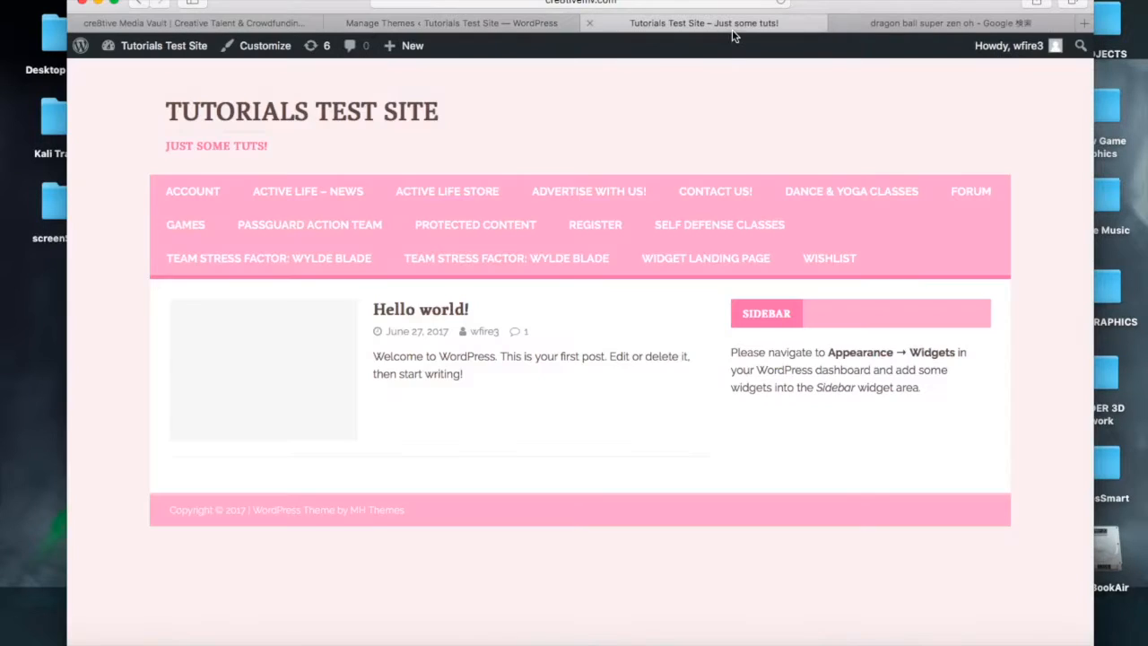
pyautogui.scroll(-1, 719, 309)
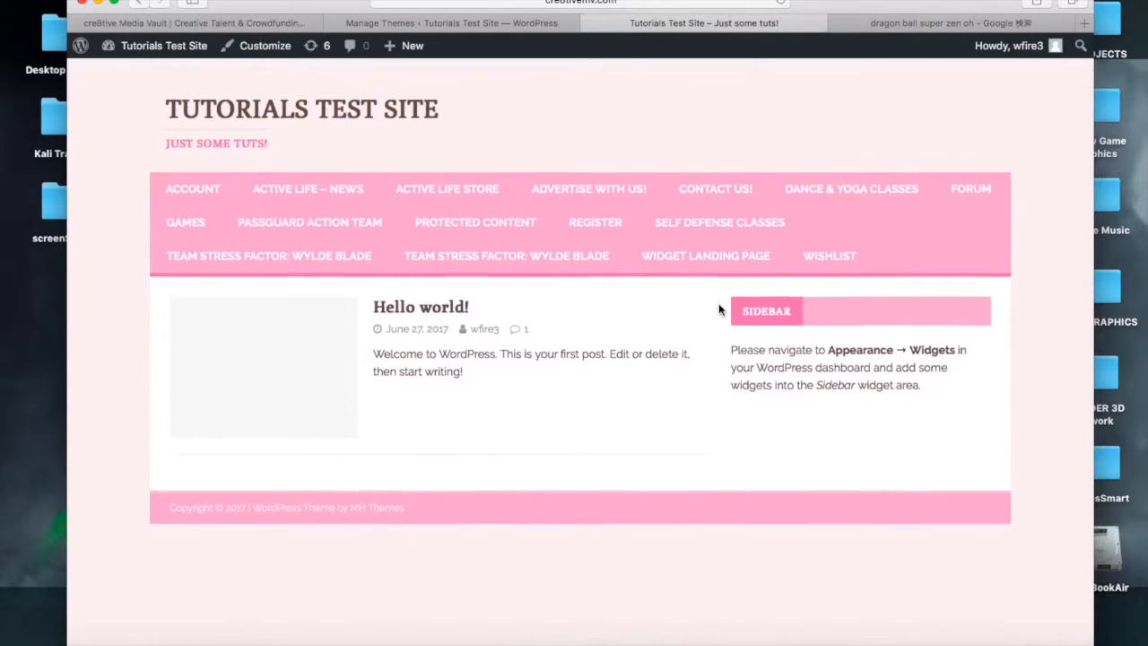
pyautogui.scroll(1, 718, 309)
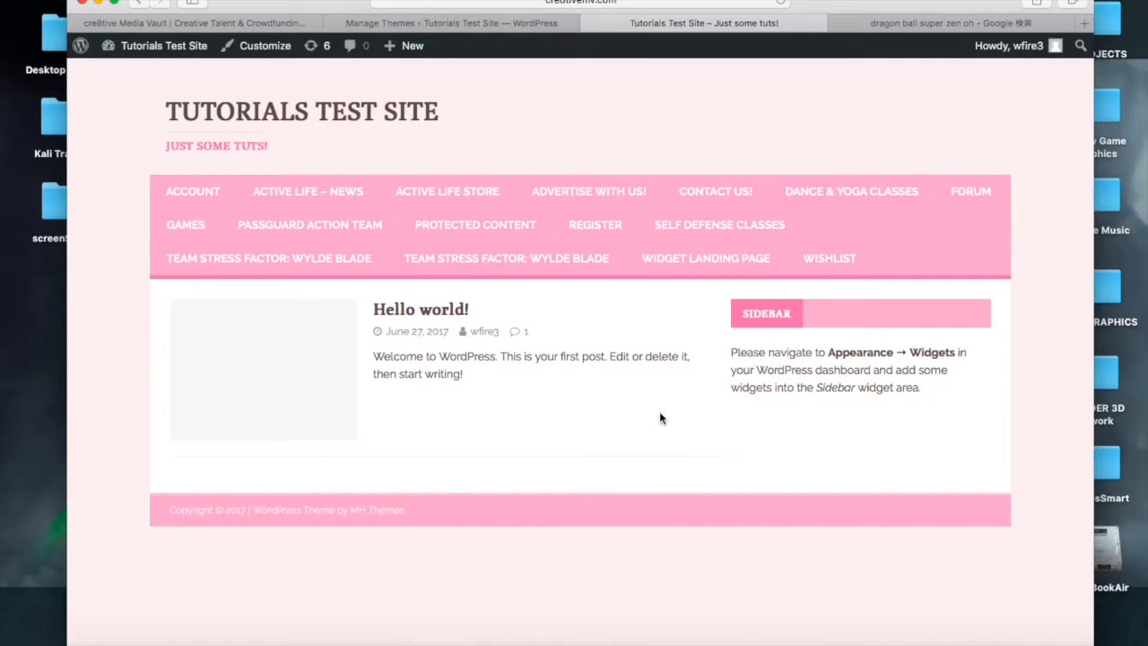
# Activate the MH FeminineMag theme from the Themes page and open it for customizing.
pyautogui.click(505, 27)
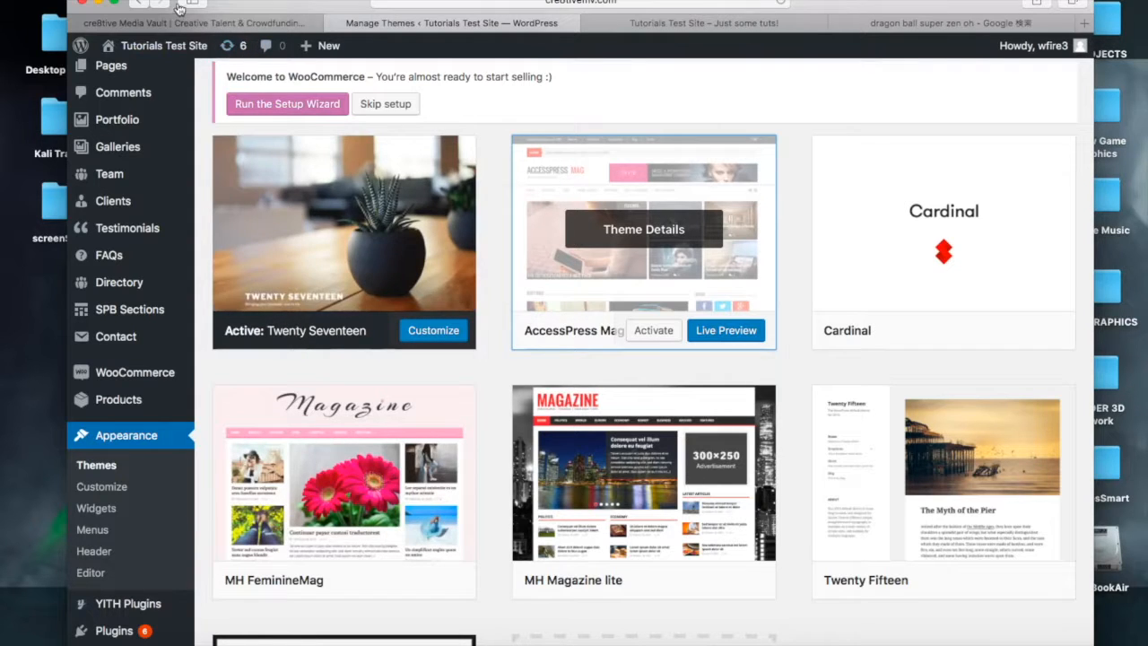
pyautogui.click(409, 416)
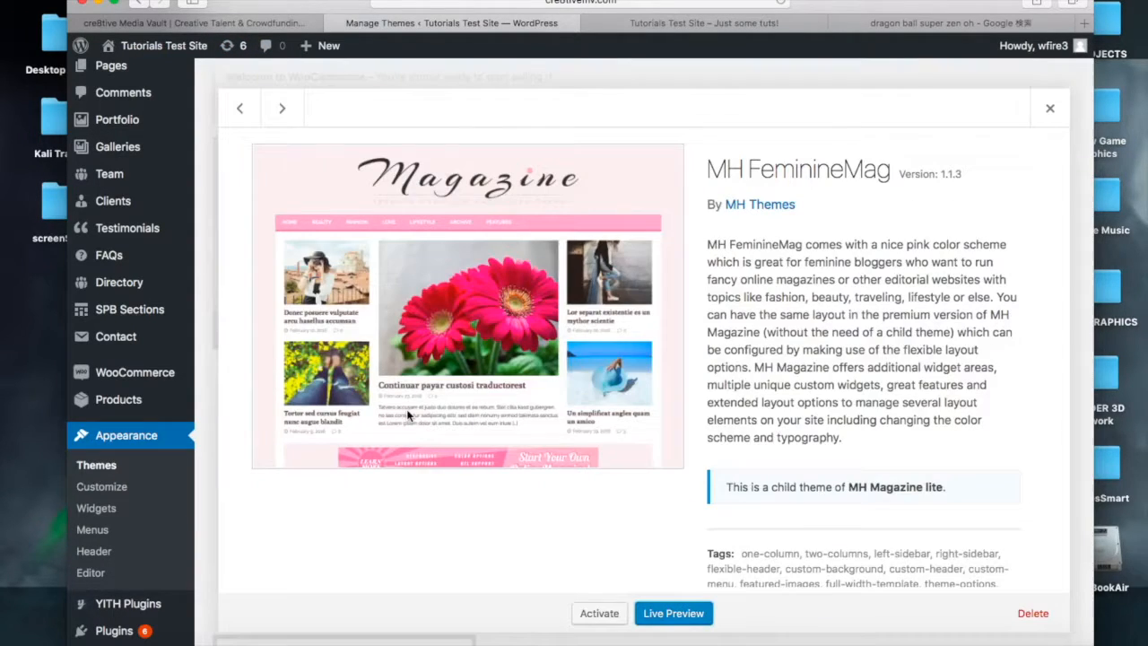
pyautogui.click(613, 616)
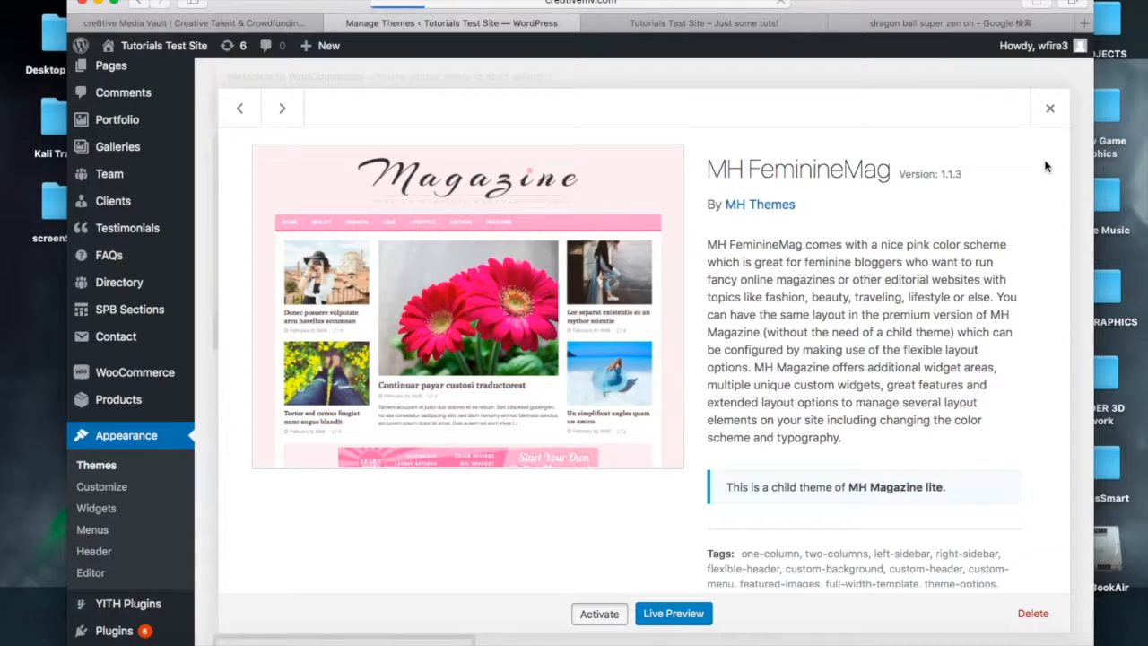
pyautogui.scroll(-3, 727, 392)
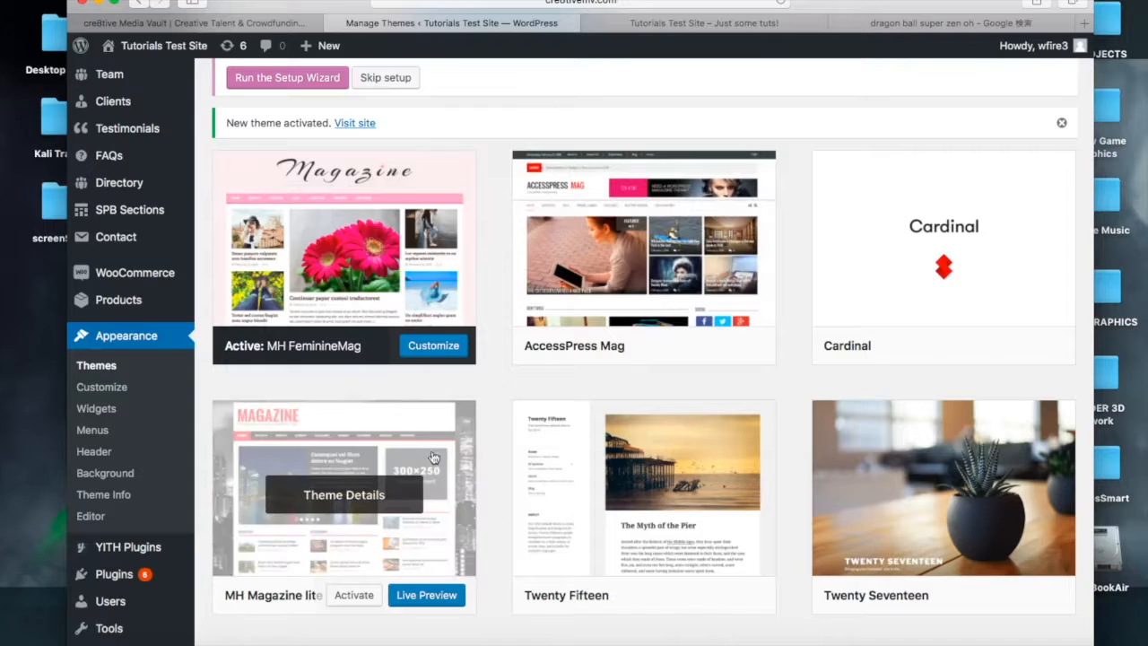
pyautogui.click(428, 346)
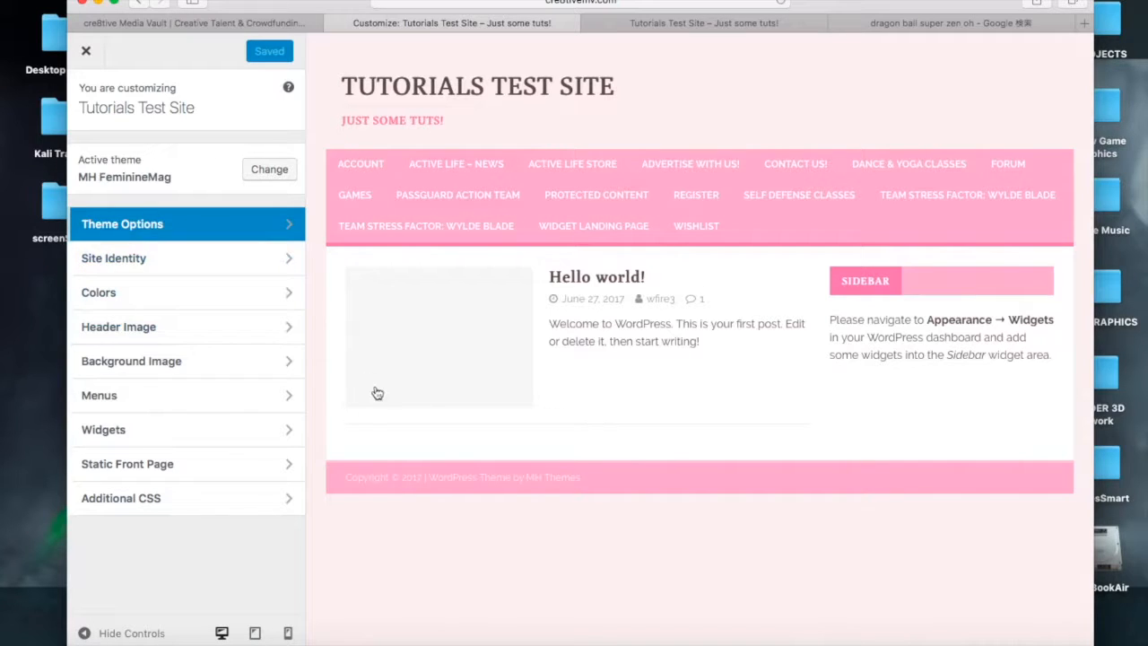
# Review the Site Identity and Colors settings of the theme.
pyautogui.click(183, 239)
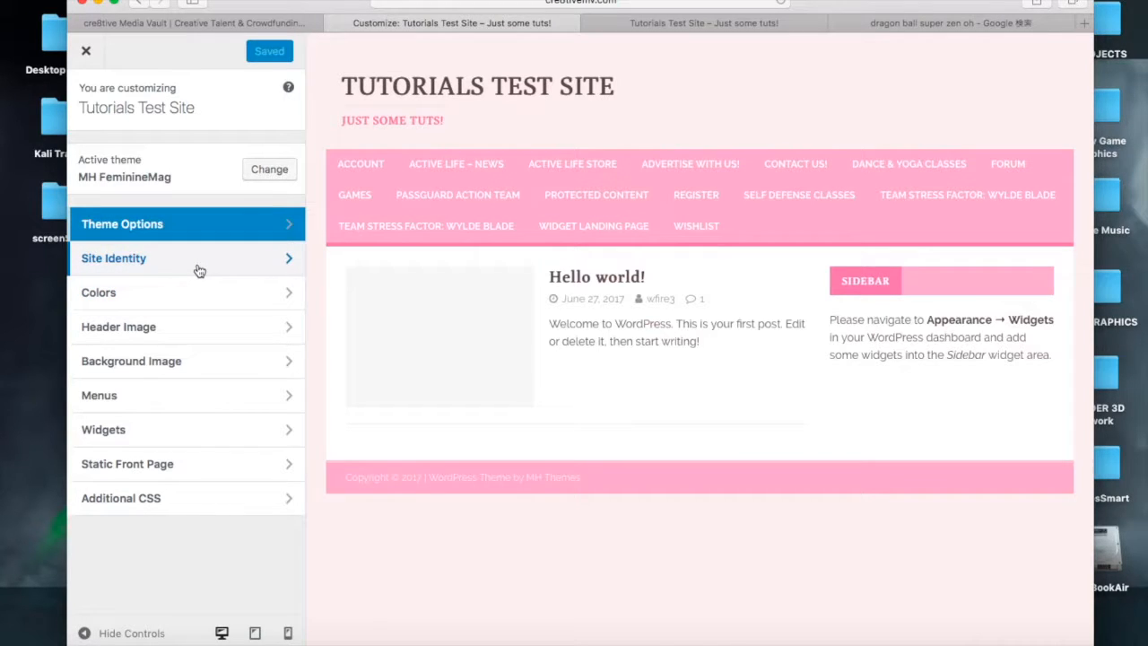
pyautogui.click(199, 269)
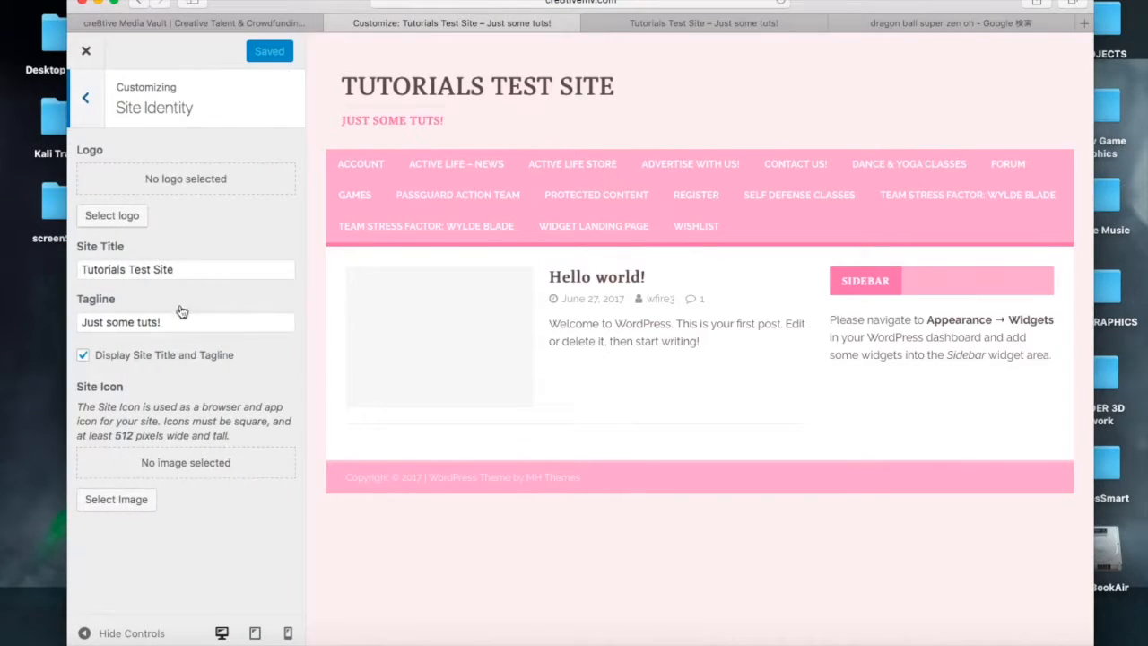
pyautogui.click(87, 113)
pyautogui.click(223, 303)
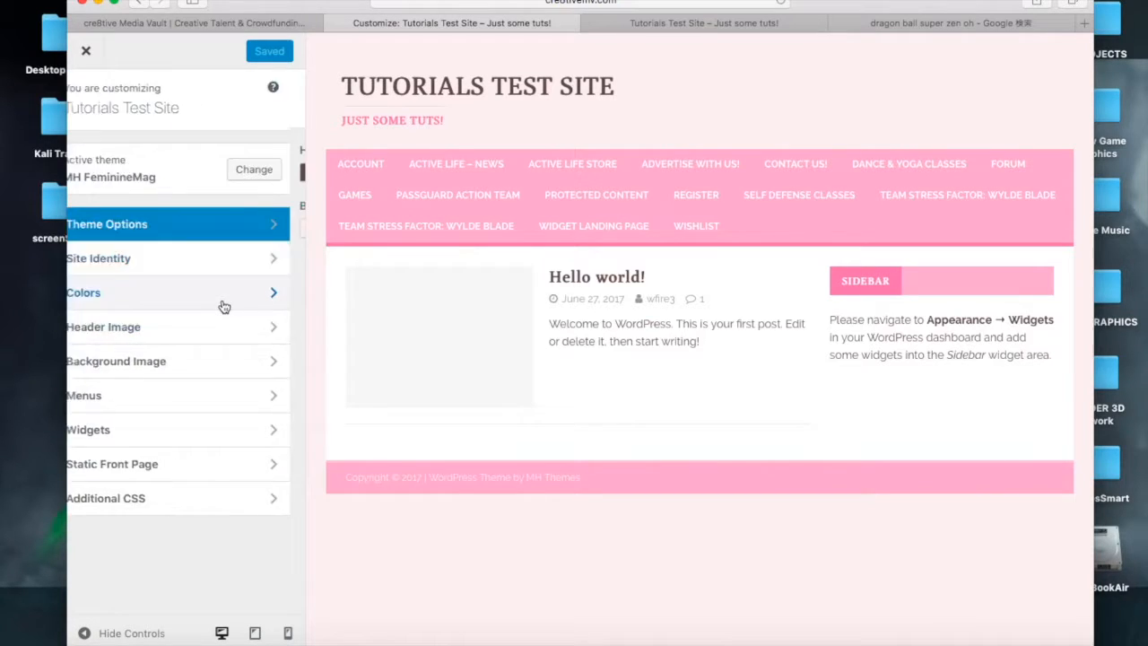
pyautogui.click(85, 98)
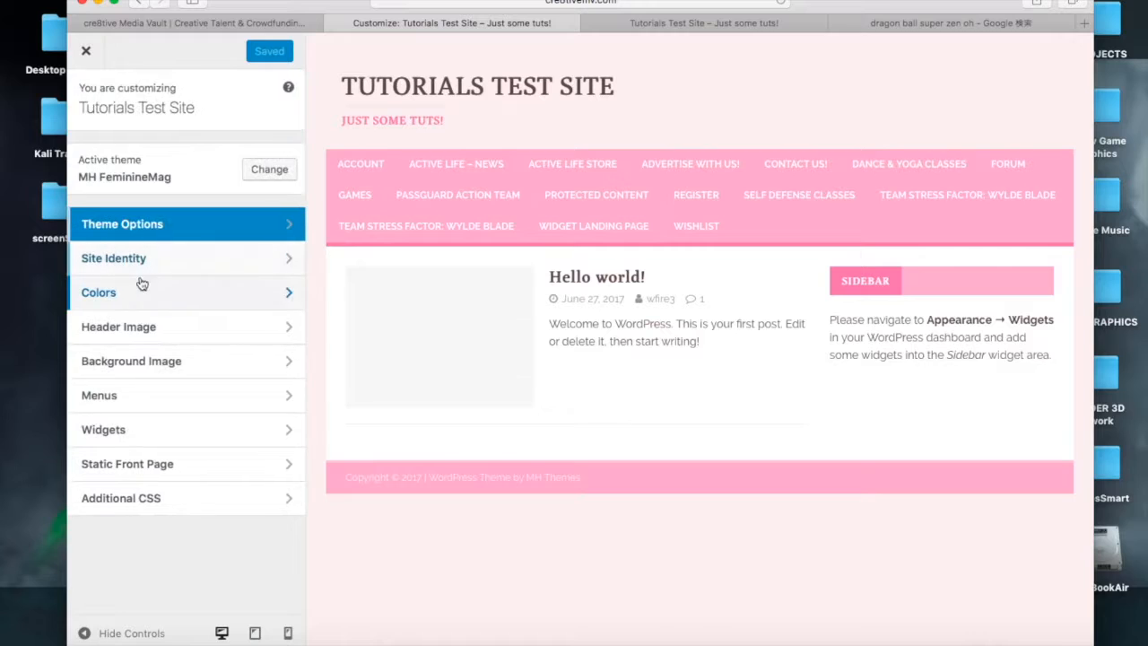
# Start adding a new header image by uploading a file from the computer.
pyautogui.click(146, 330)
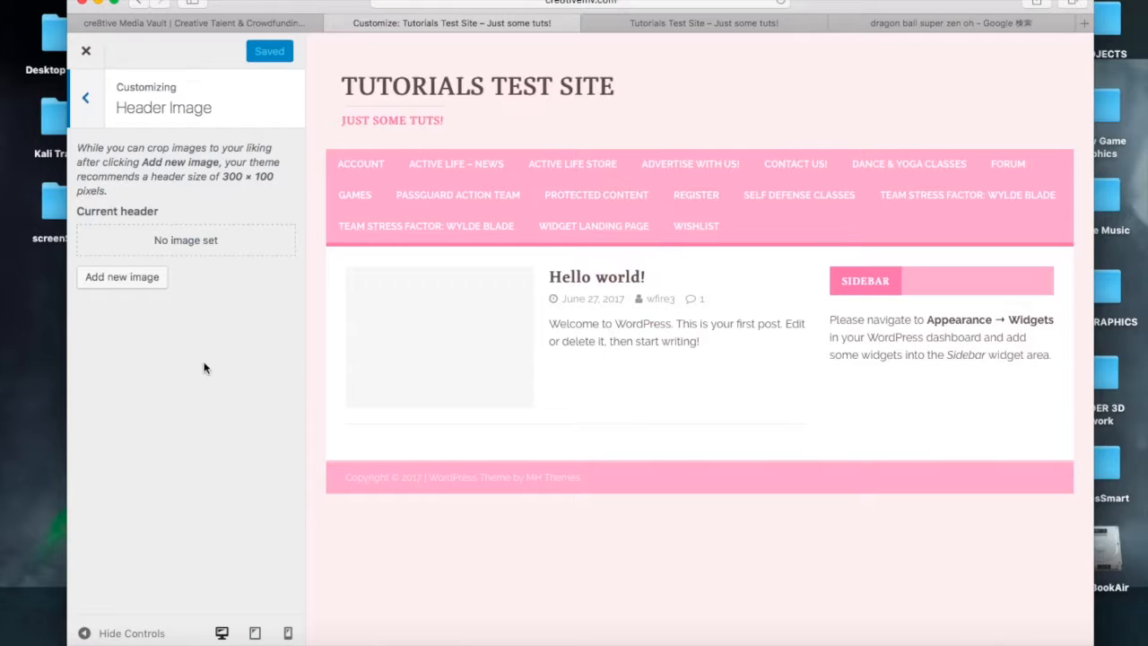
pyautogui.click(141, 286)
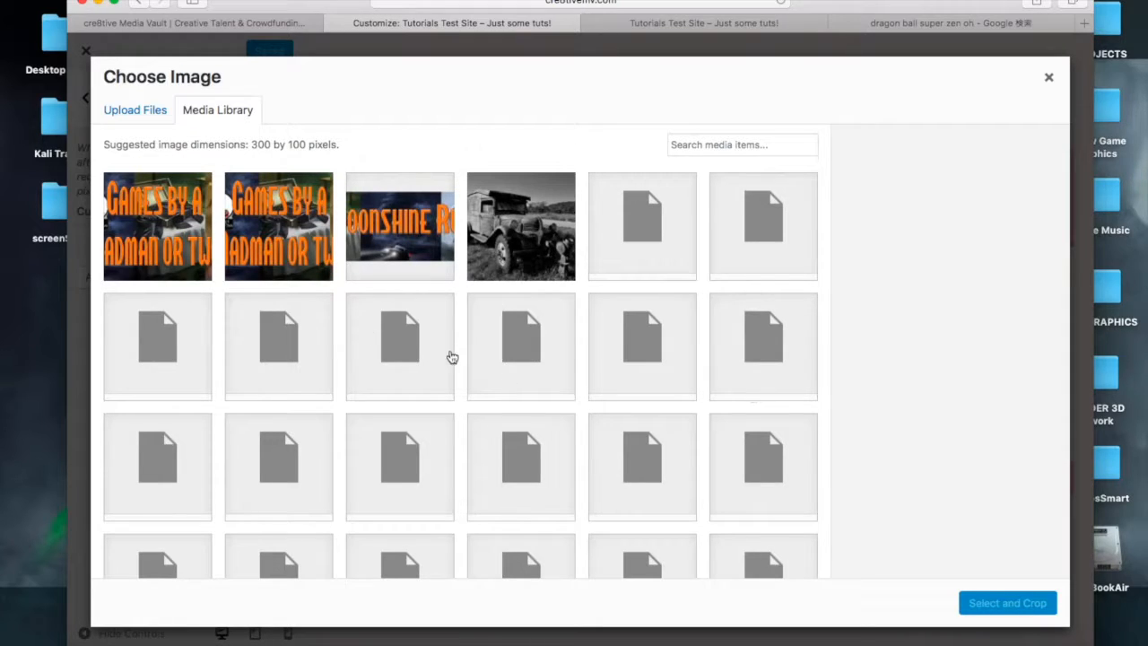
pyautogui.click(145, 115)
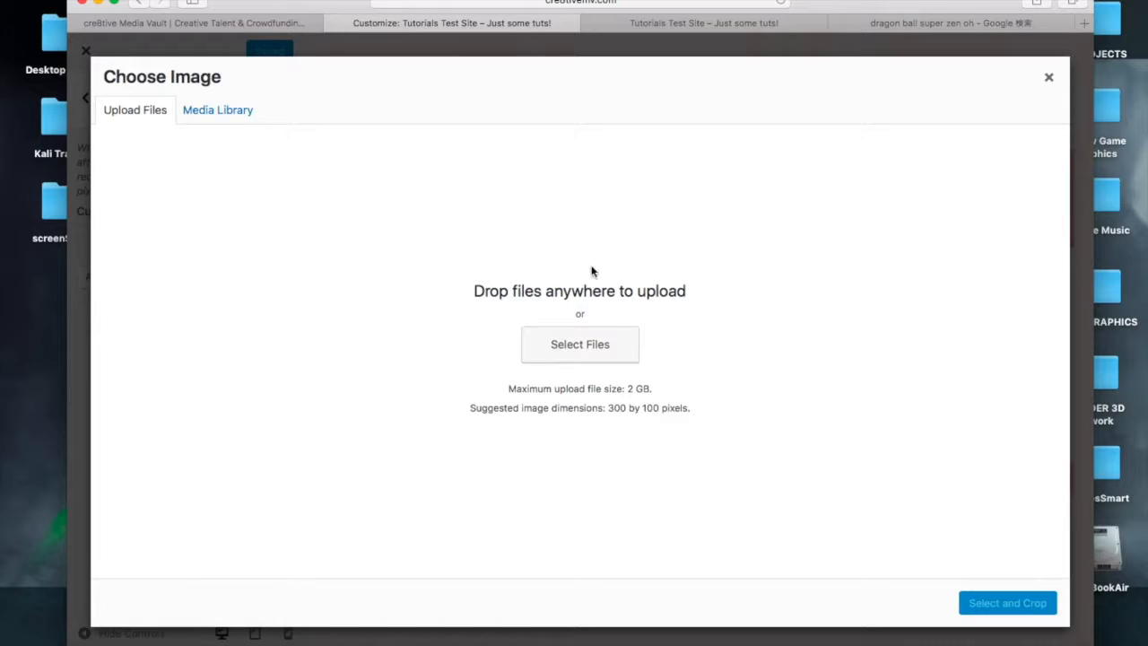
pyautogui.click(592, 340)
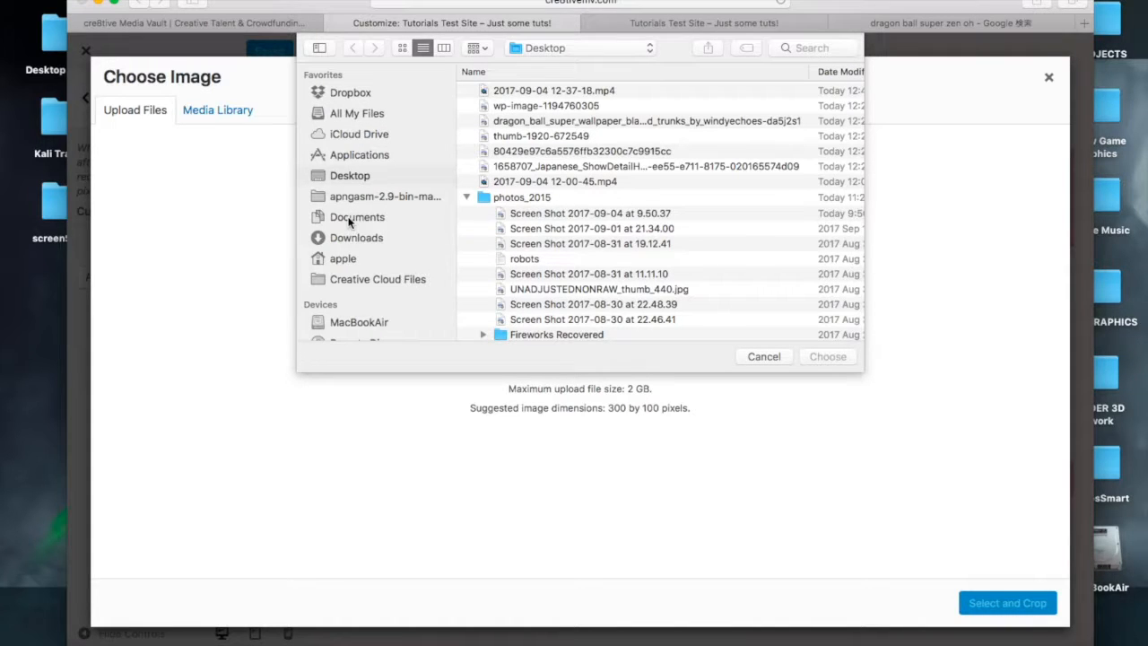
pyautogui.click(353, 238)
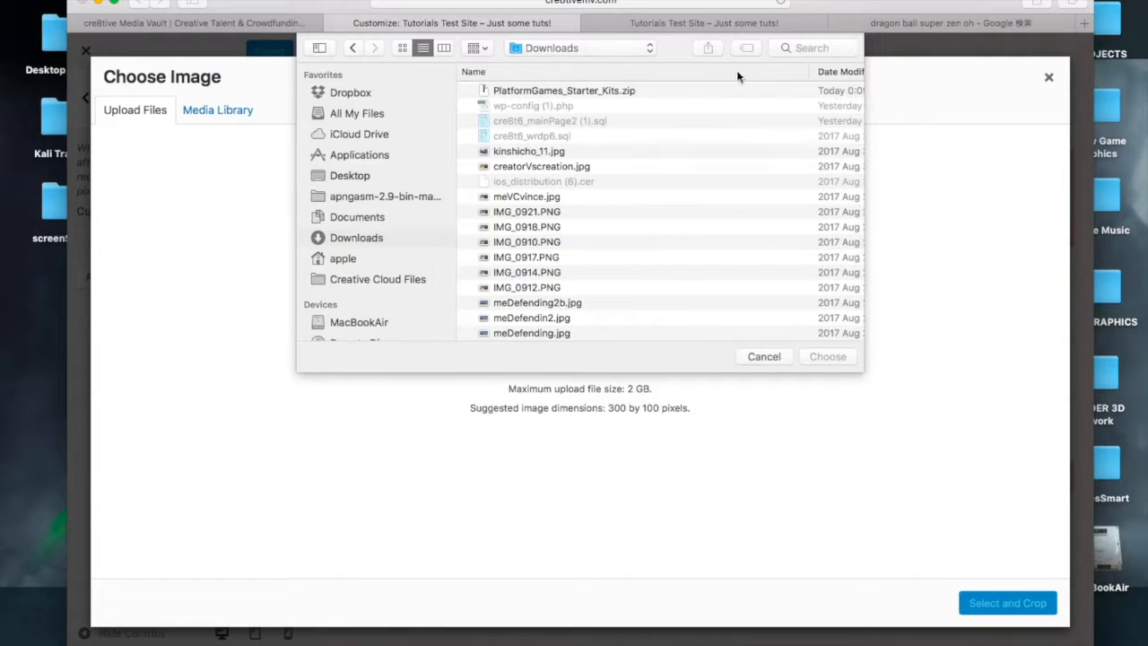
pyautogui.click(829, 74)
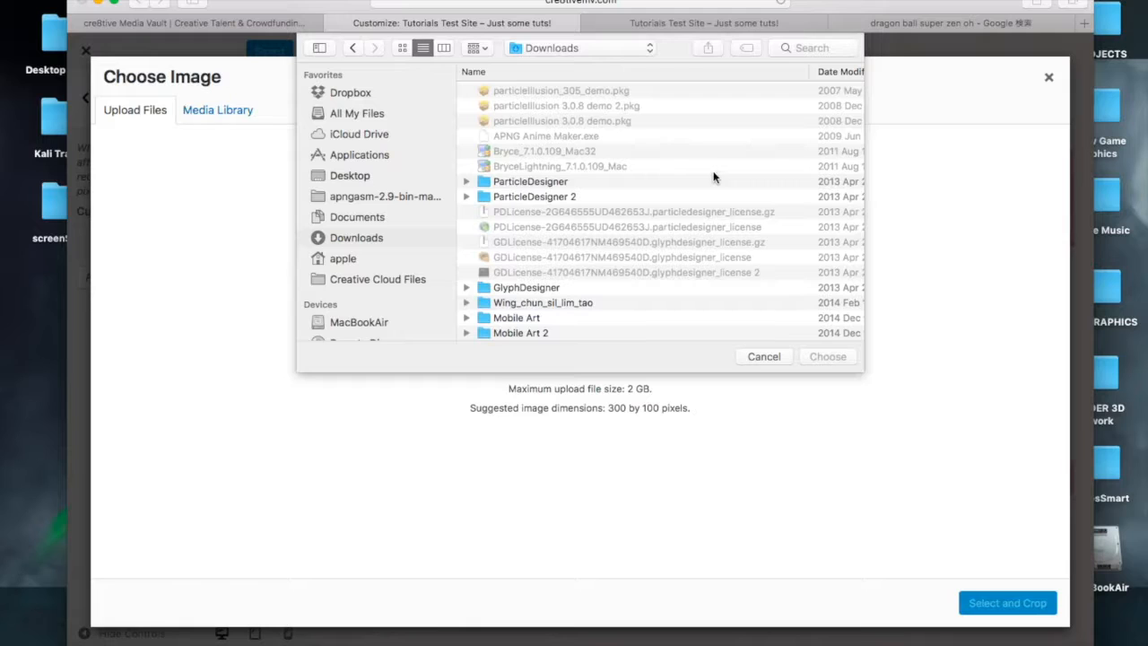
pyautogui.click(841, 73)
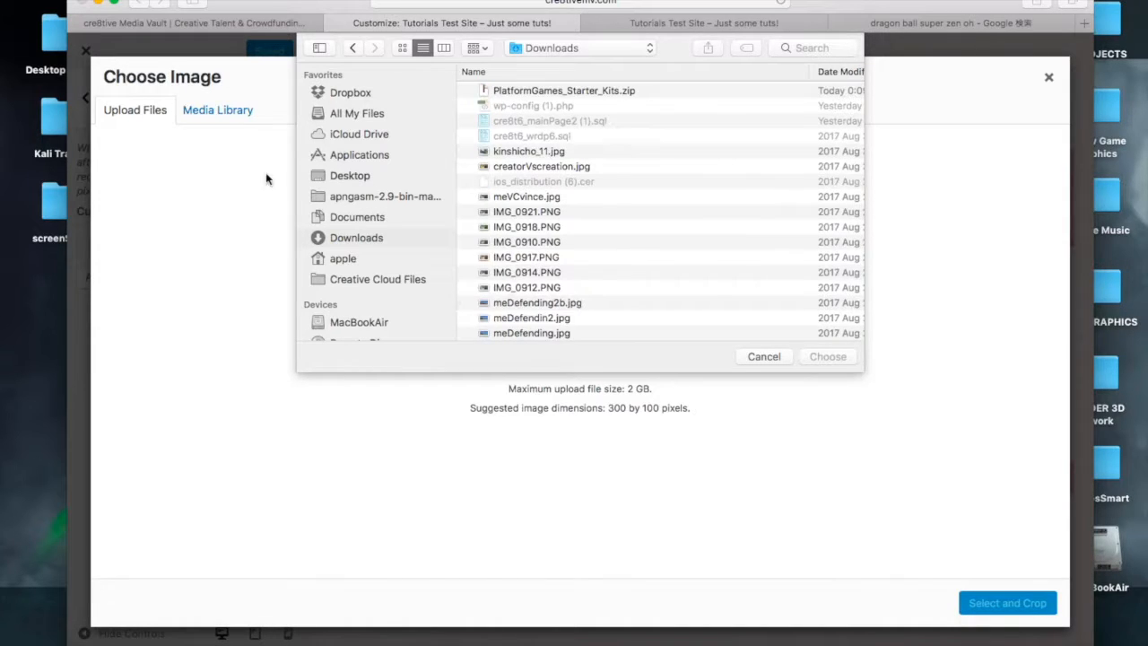
# Upload the dragon_ball_super_wallpaper_black_goku_and_trunks image from the Desktop folder to the media library.
pyautogui.click(358, 177)
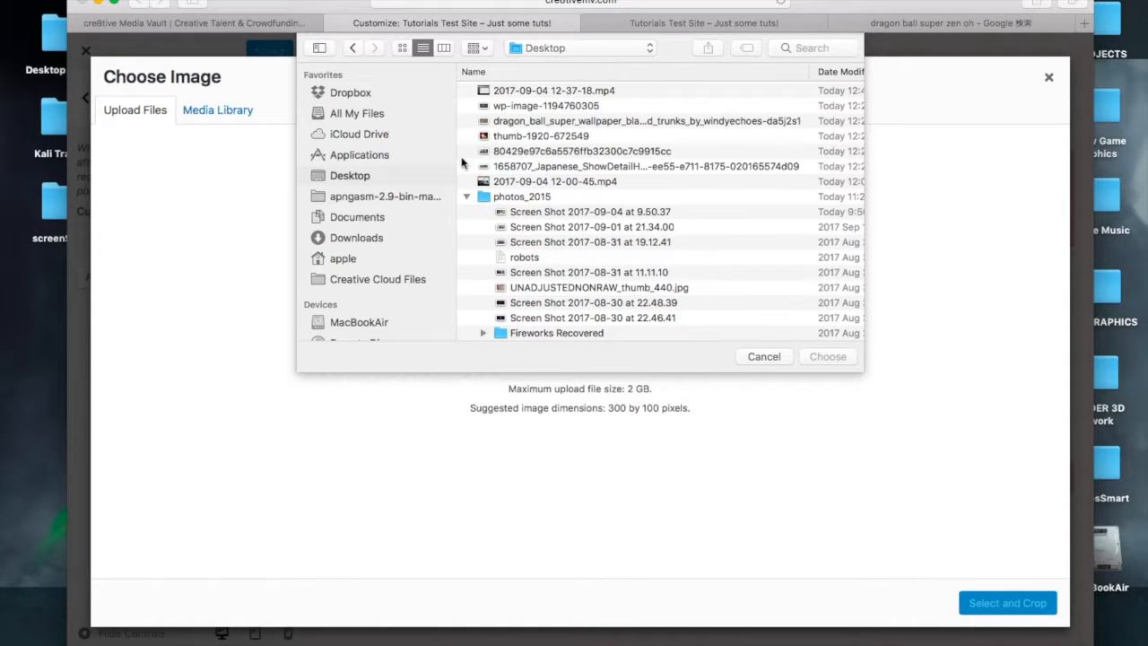
pyautogui.click(538, 122)
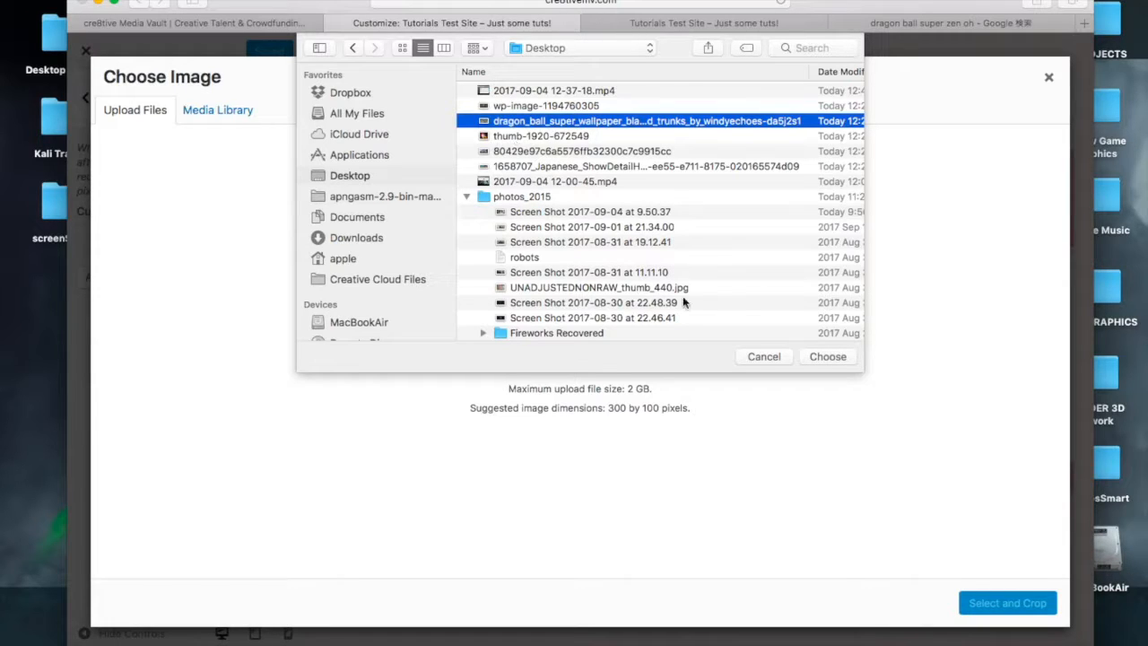
pyautogui.click(823, 356)
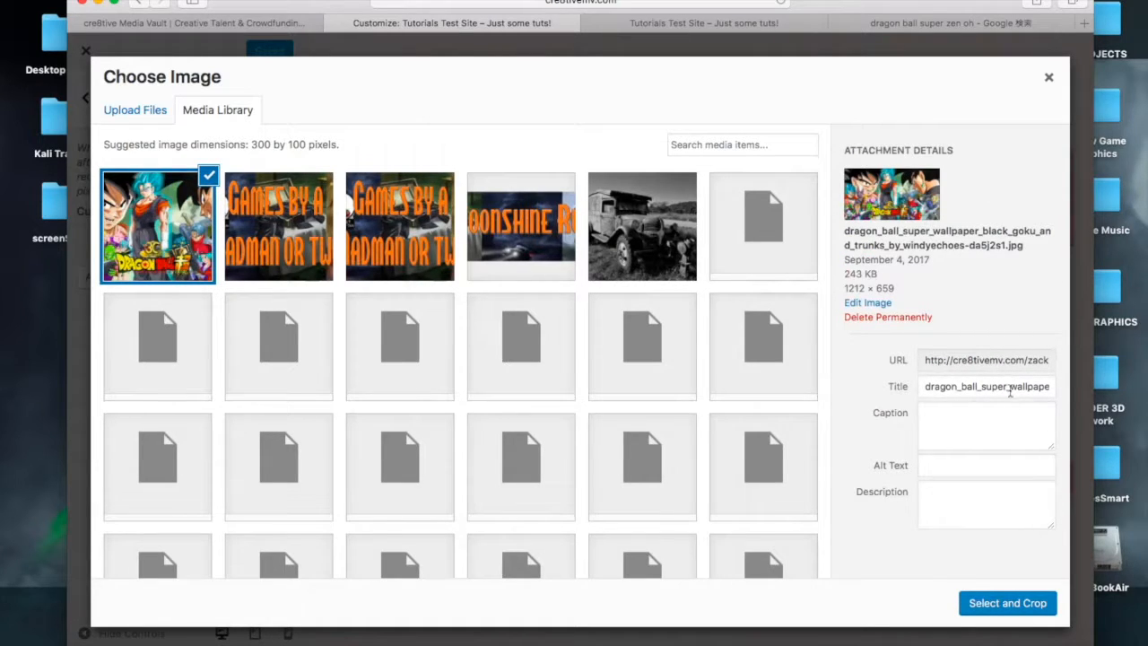
# Fill in the uploaded image's details with caption "laflkjakldjflka", alt text "DBZ Super" and description "DBZ super".
pyautogui.doubleClick(973, 388)
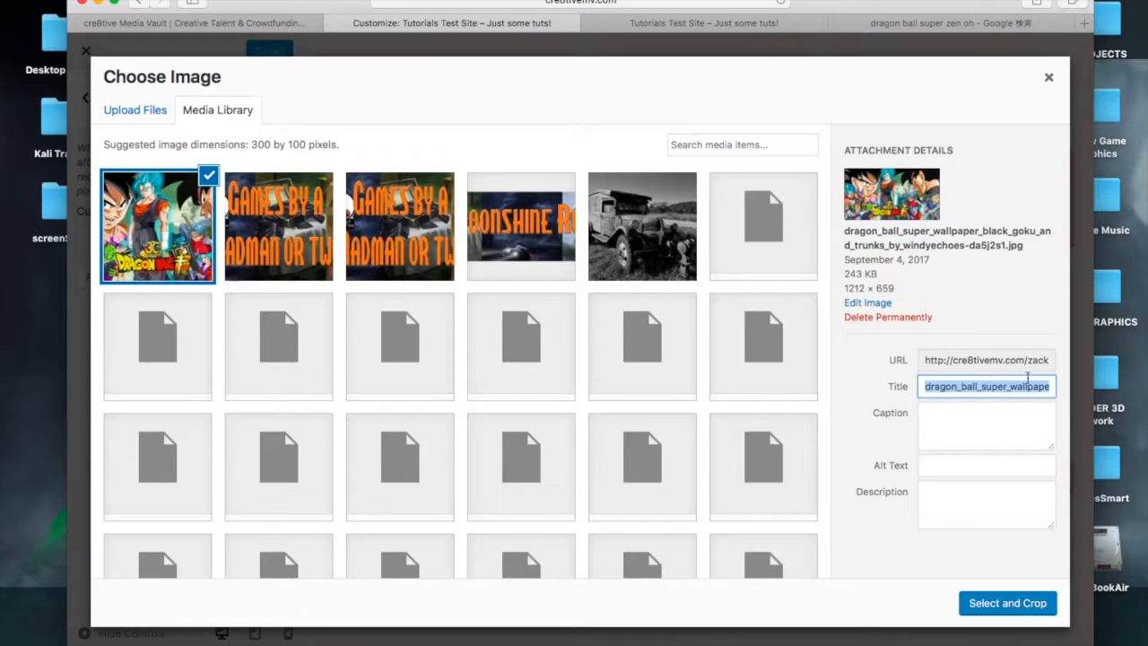
pyautogui.click(973, 432)
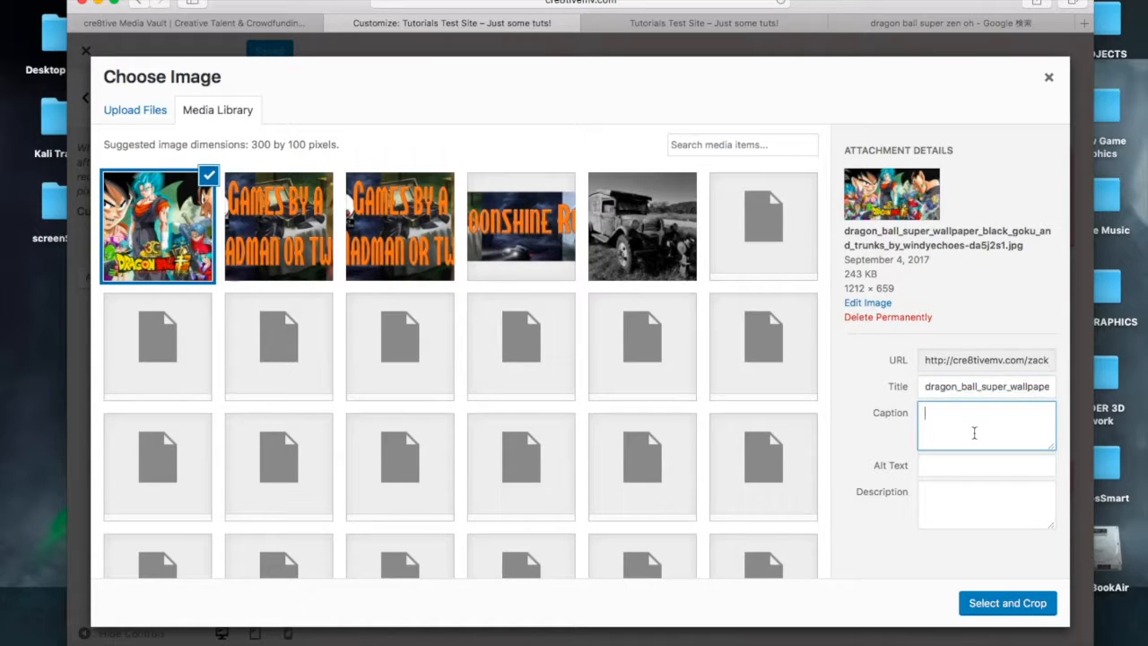
pyautogui.write('lafkjakldjflka')
pyautogui.click(965, 465)
pyautogui.write('DBZ Super')
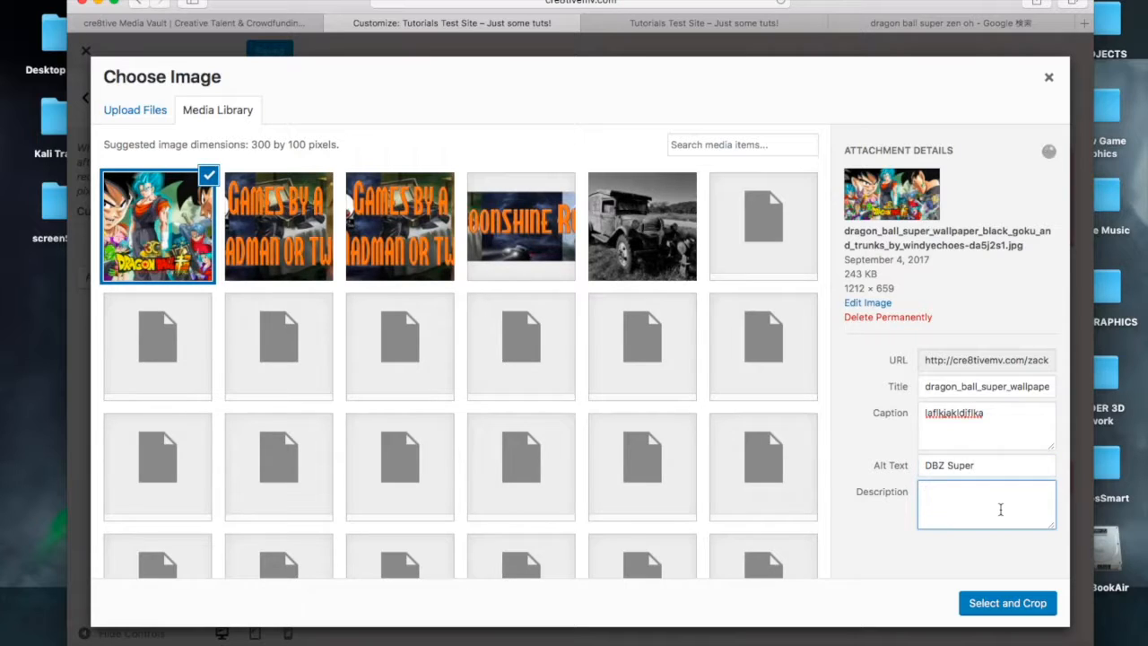
pyautogui.write('DBZ suep')
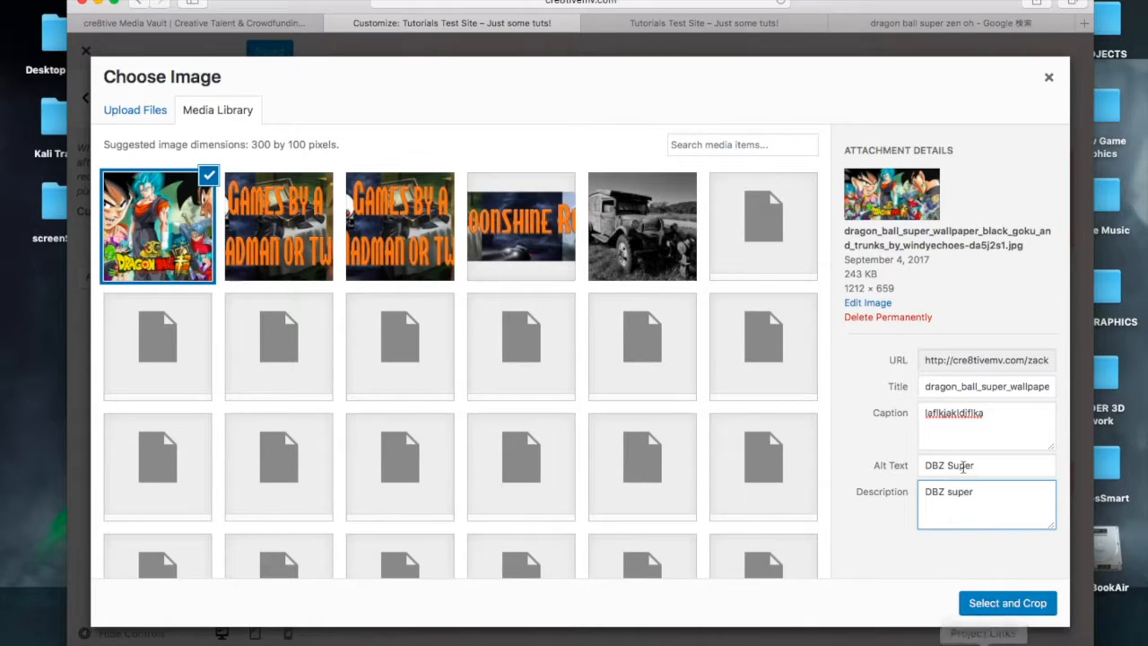
# Crop the Dragon Ball image at full width, trimming only thin strips off its upper and lower edges, and set it as the header.
pyautogui.click(1002, 604)
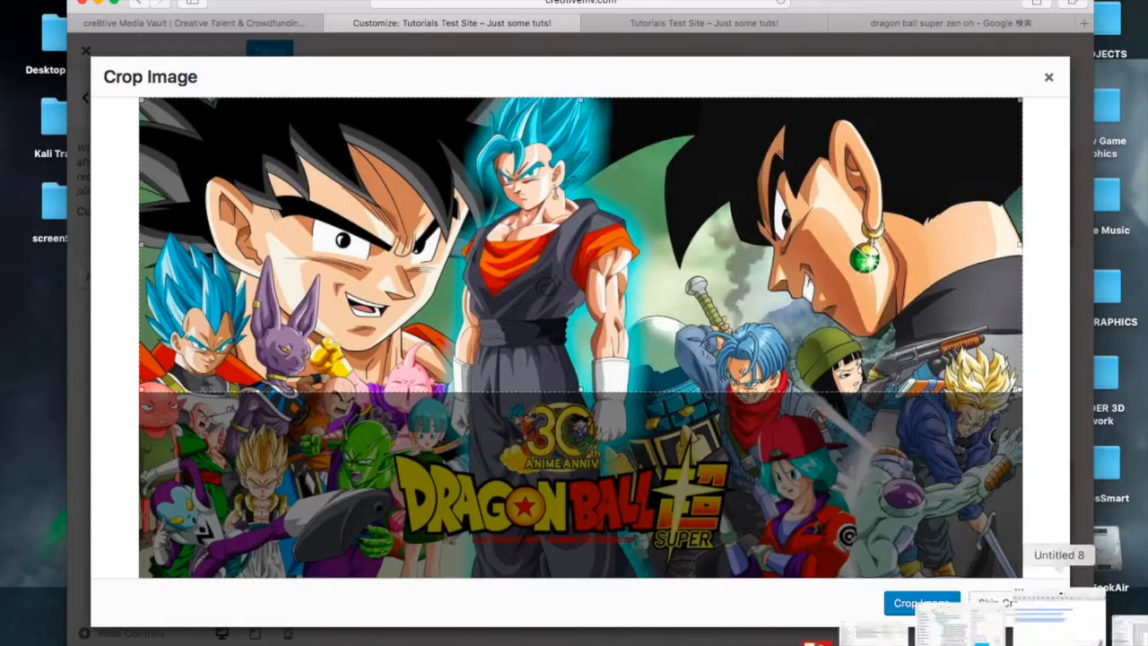
pyautogui.moveTo(675, 184)
pyautogui.mouseDown()
pyautogui.moveTo(676, 248)
pyautogui.moveTo(673, 187)
pyautogui.moveTo(674, 208)
pyautogui.moveTo(671, 199)
pyautogui.mouseUp()
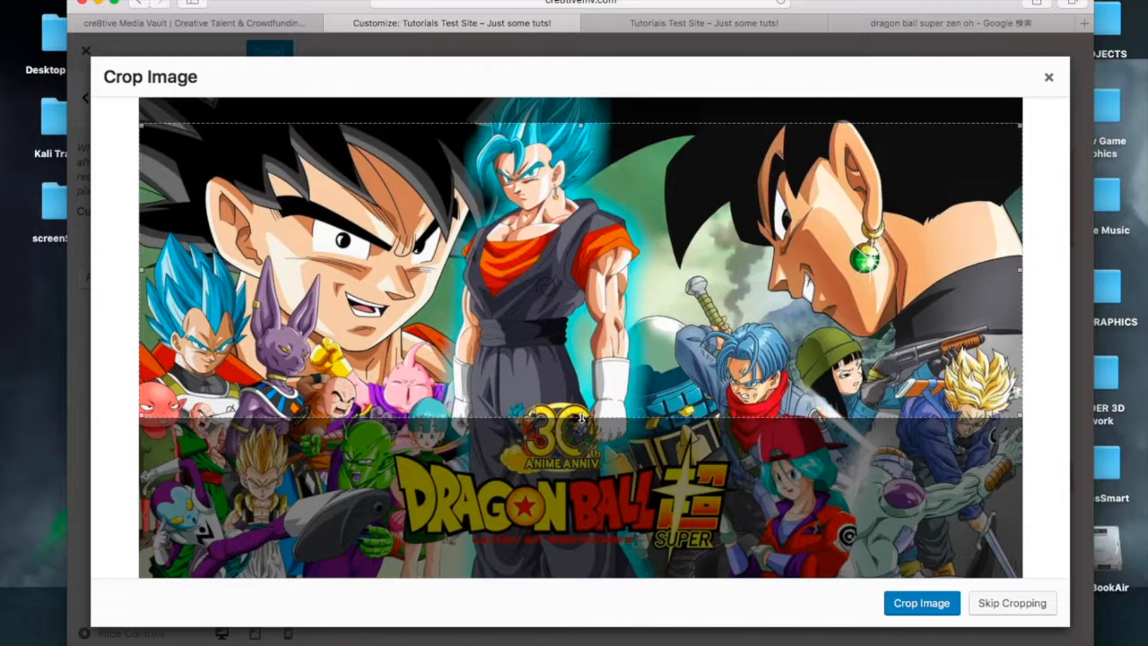
pyautogui.moveTo(581, 418); pyautogui.dragTo(563, 562)
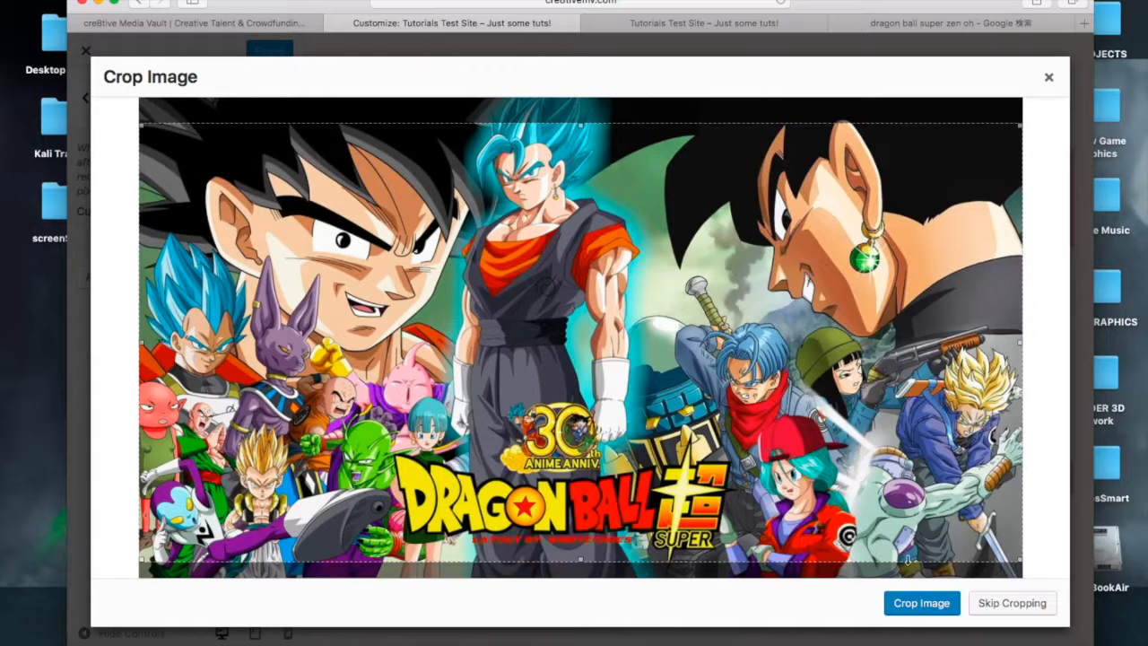
pyautogui.moveTo(853, 428); pyautogui.dragTo(852, 422)
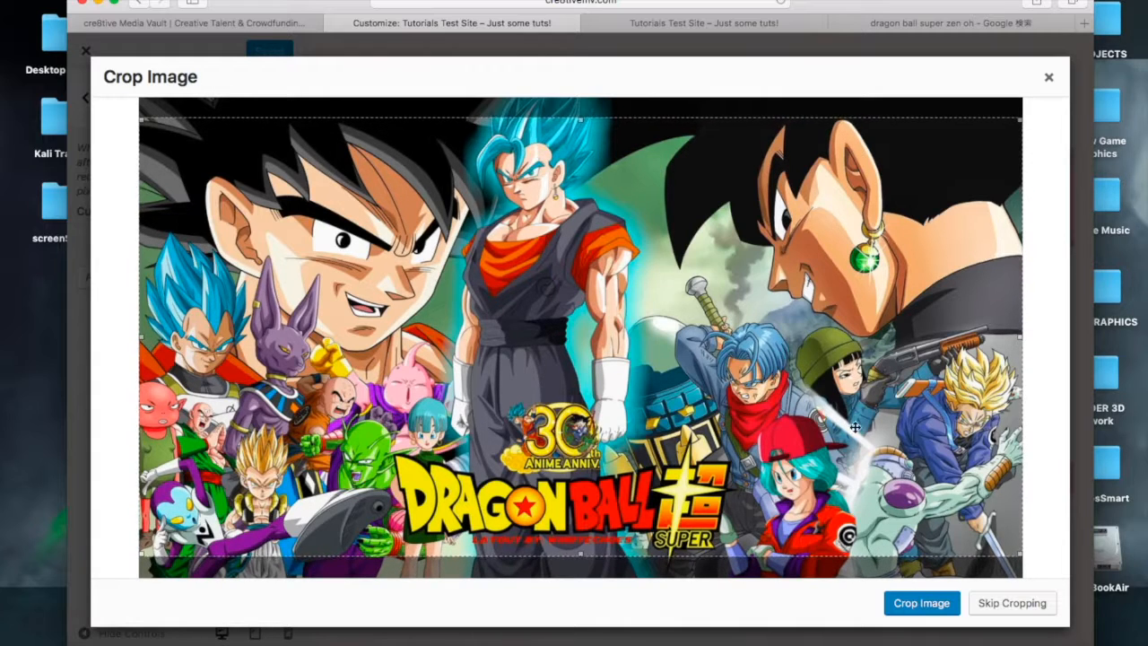
pyautogui.click(907, 599)
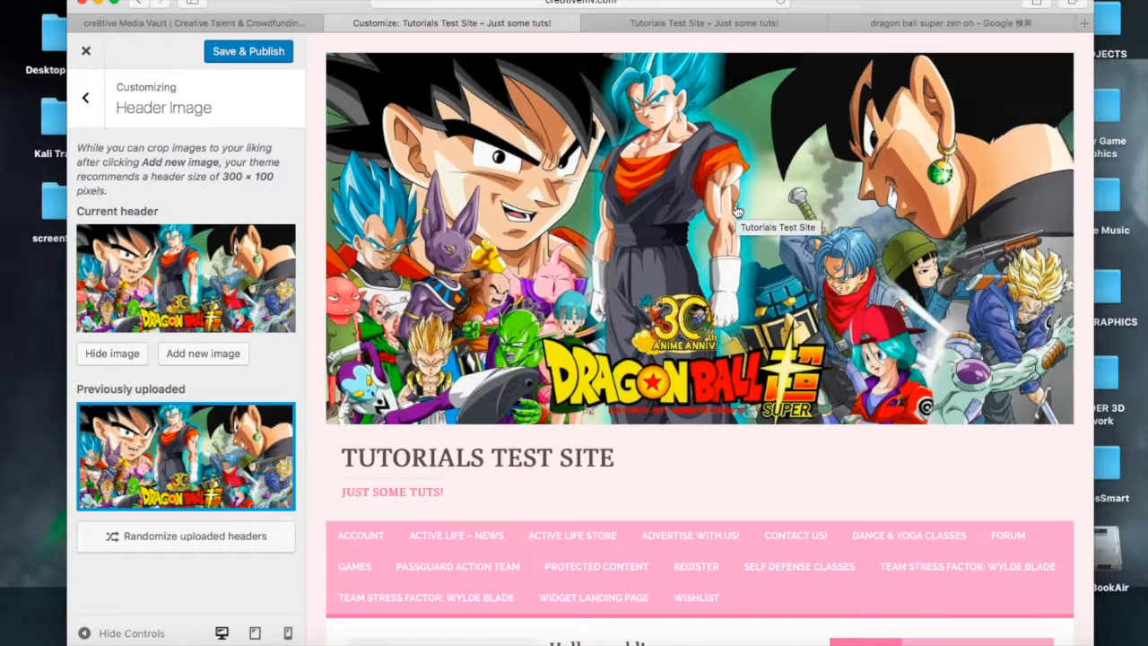
# Save and publish the new header image and reload the live site page to check it.
pyautogui.click(253, 52)
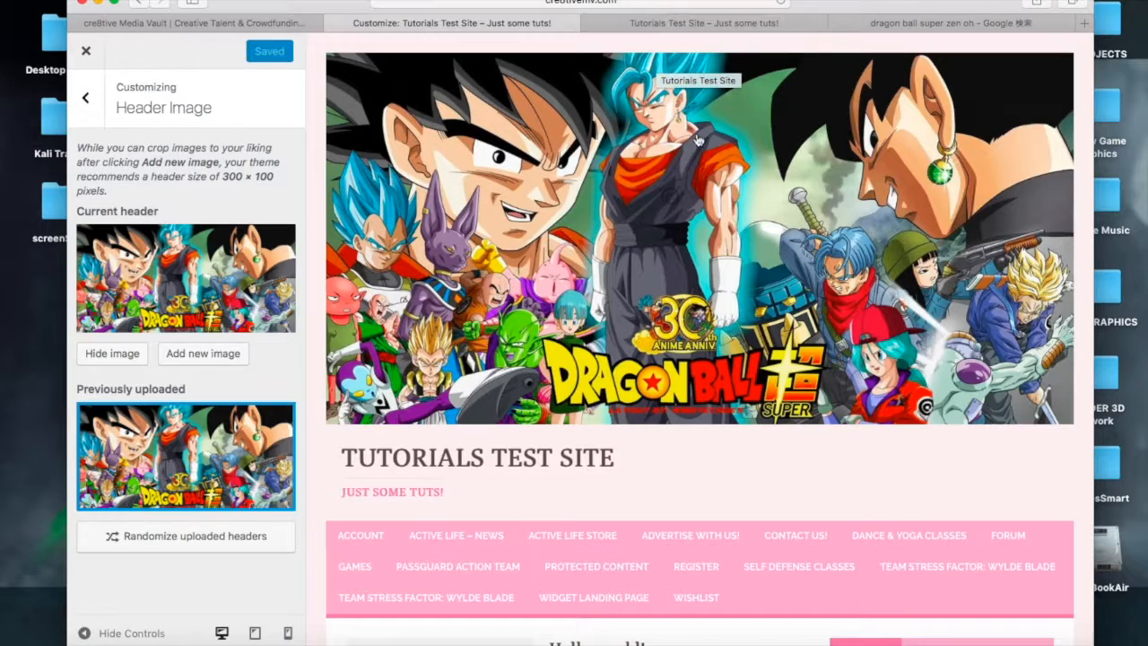
pyautogui.click(745, 24)
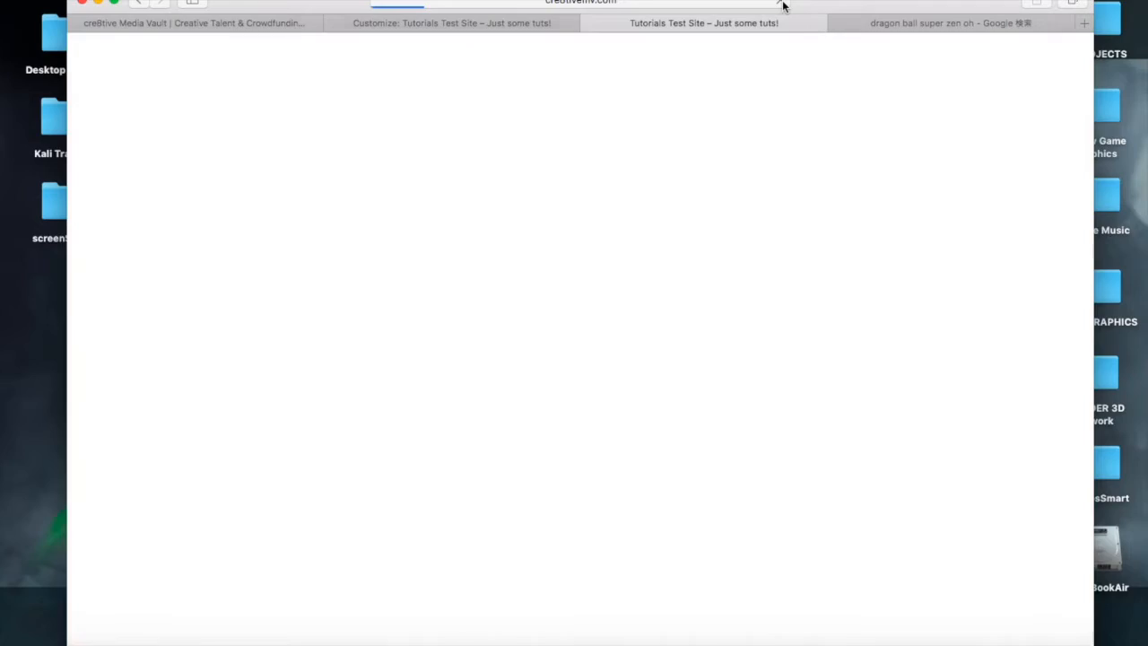
# Look over the reloaded live site page from the header image down to the footer.
pyautogui.scroll(-5, 600, 282)
pyautogui.scroll(5, 600, 260)
pyautogui.scroll(-7, 600, 256)
pyautogui.scroll(3, 600, 254)
pyautogui.scroll(3, 600, 255)
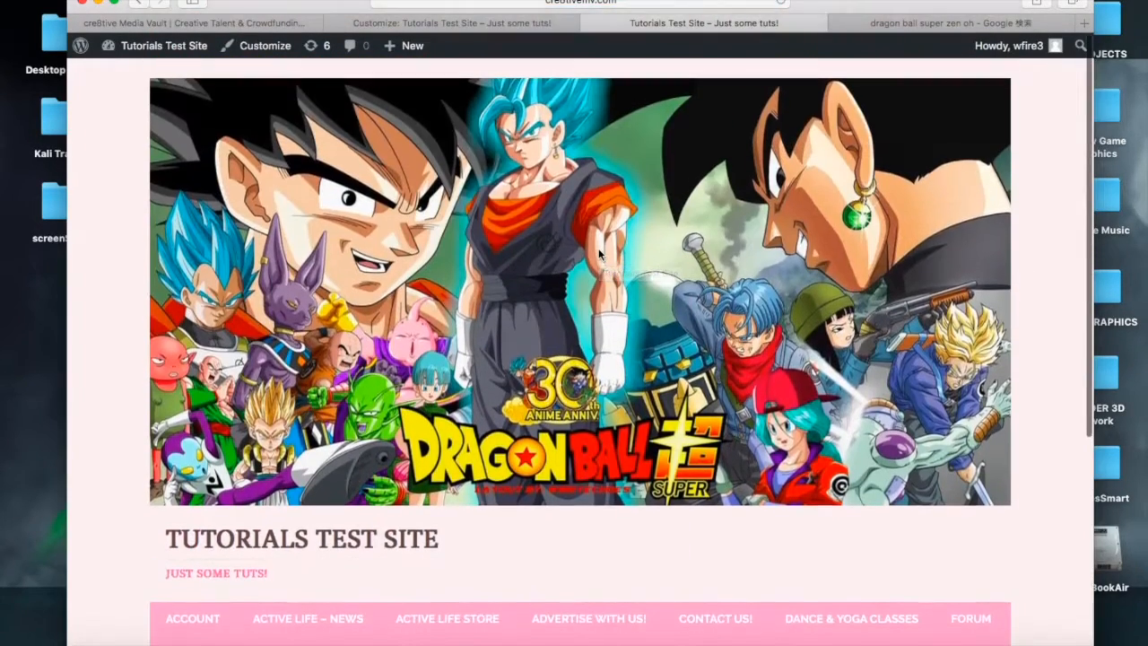
pyautogui.click(453, 22)
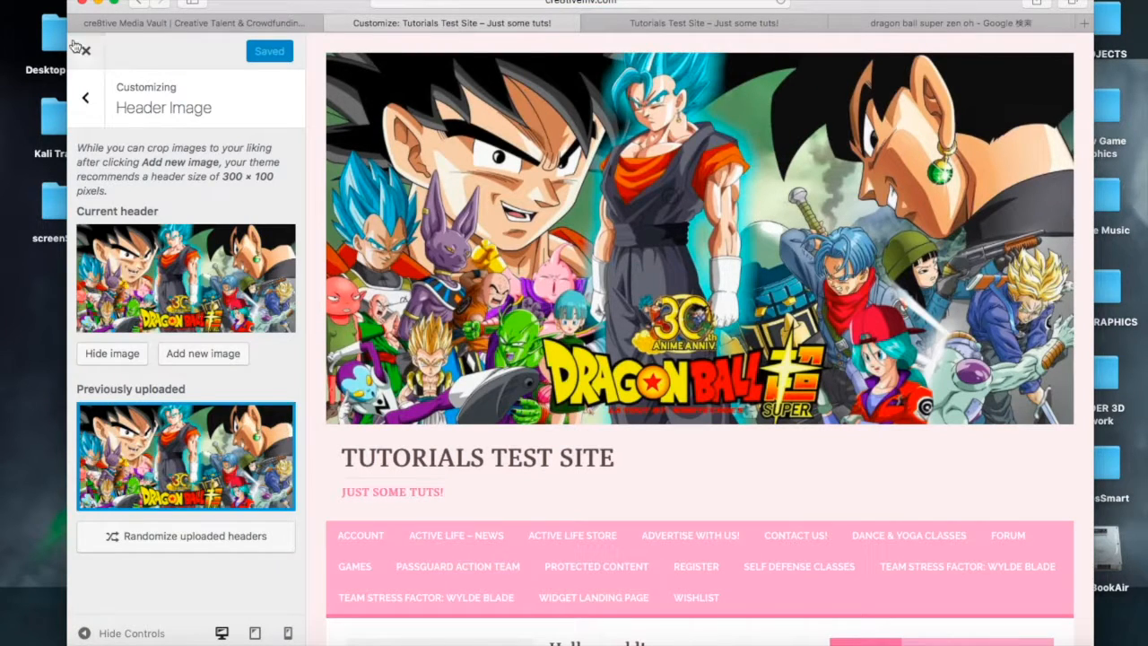
pyautogui.click(86, 96)
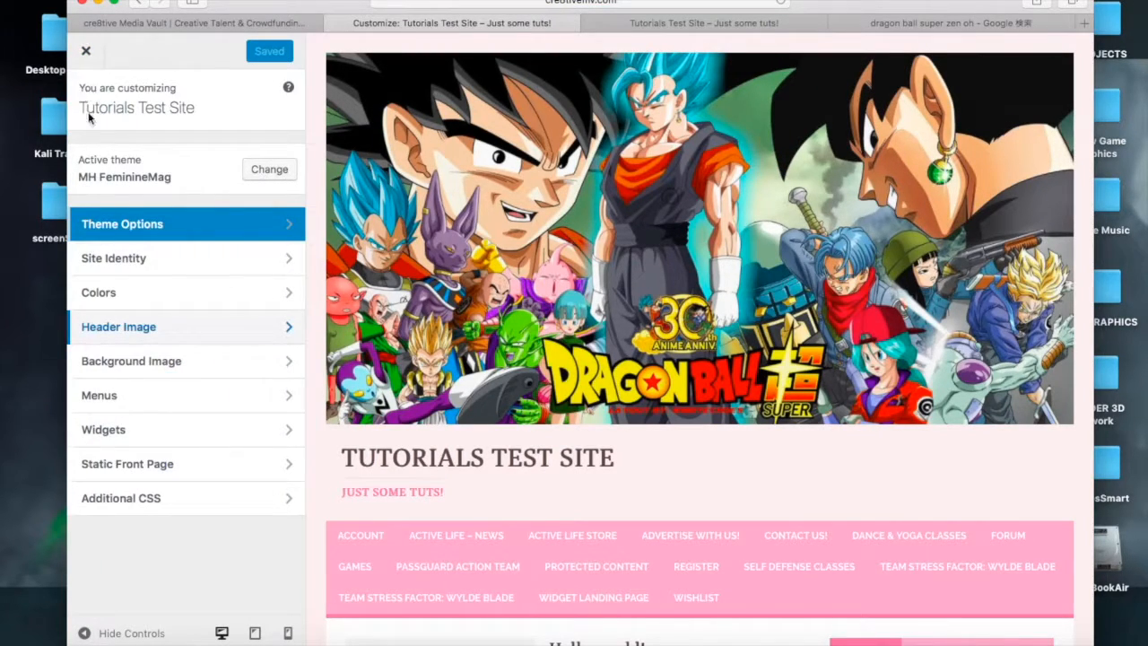
pyautogui.click(231, 363)
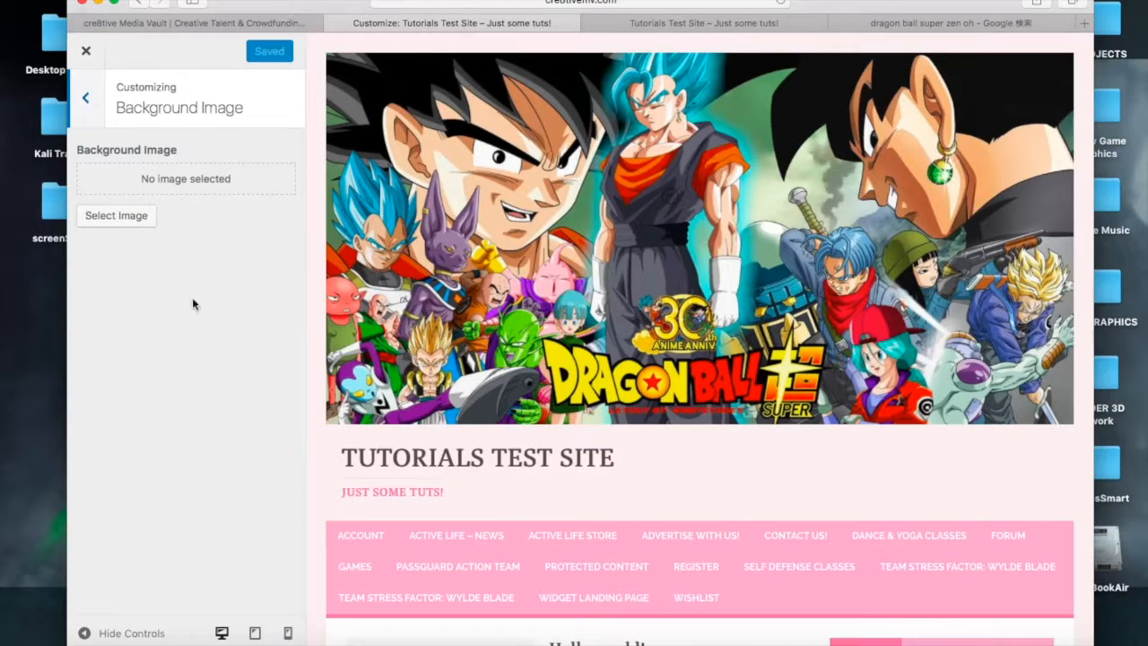
pyautogui.click(117, 217)
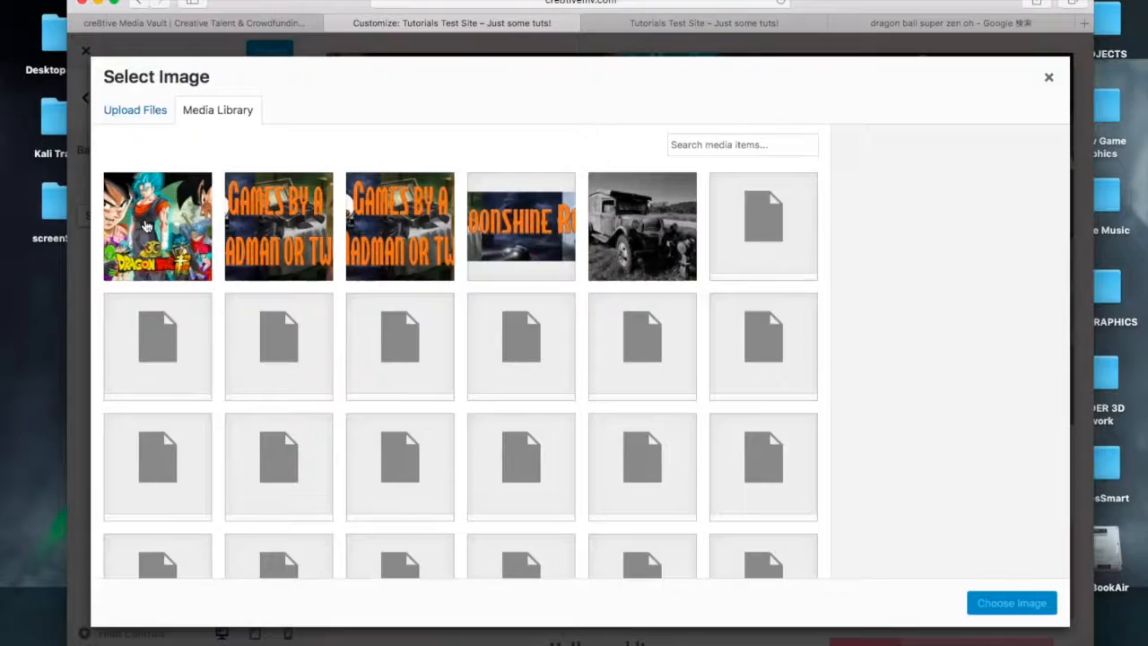
pyautogui.click(152, 110)
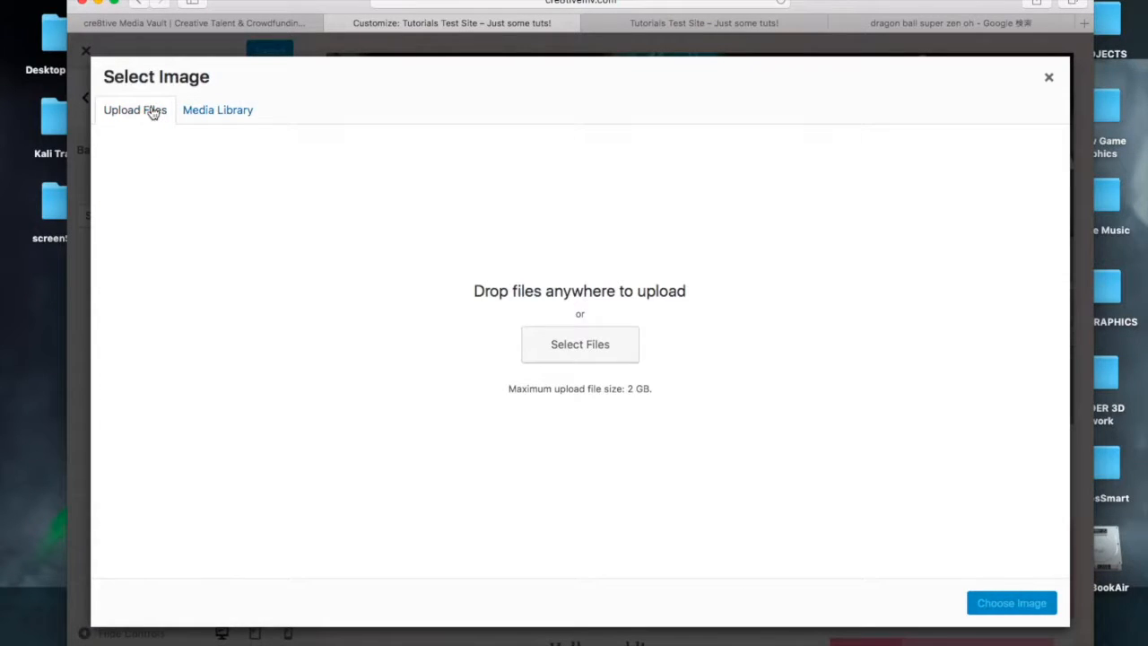
pyautogui.click(586, 354)
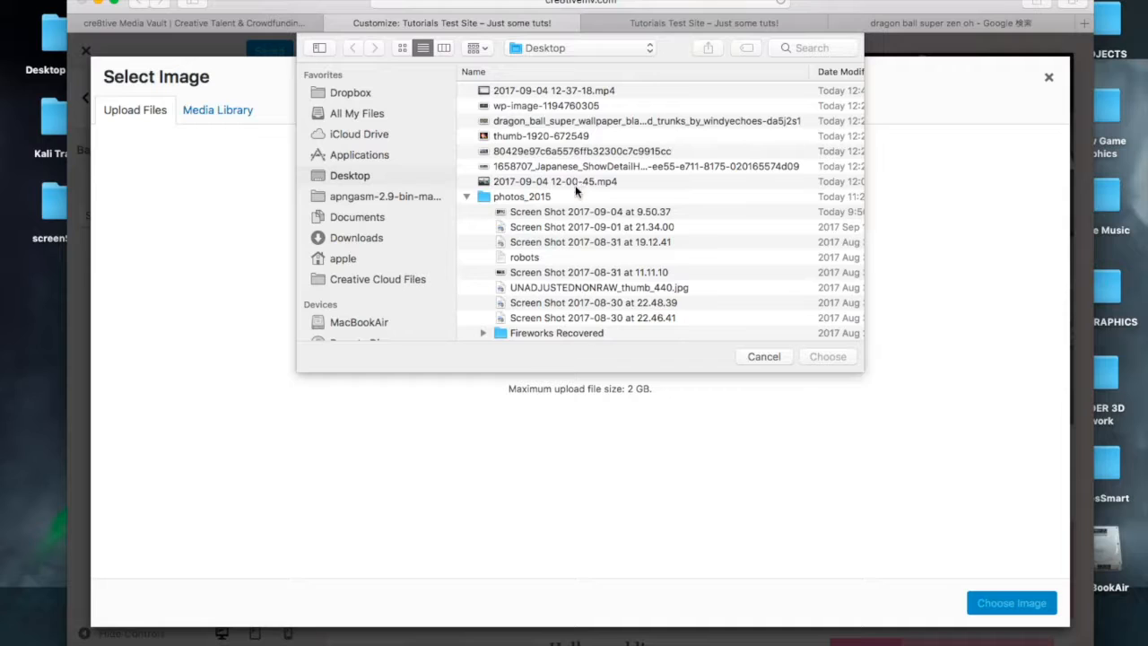
pyautogui.click(515, 138)
pyautogui.click(828, 357)
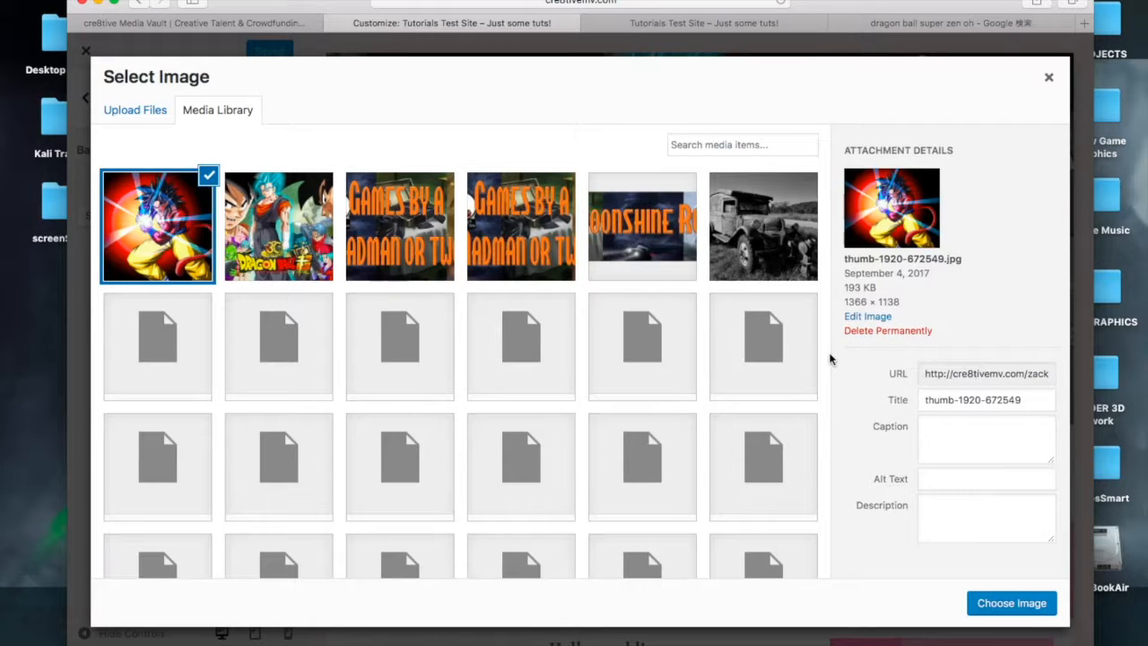
pyautogui.click(1012, 603)
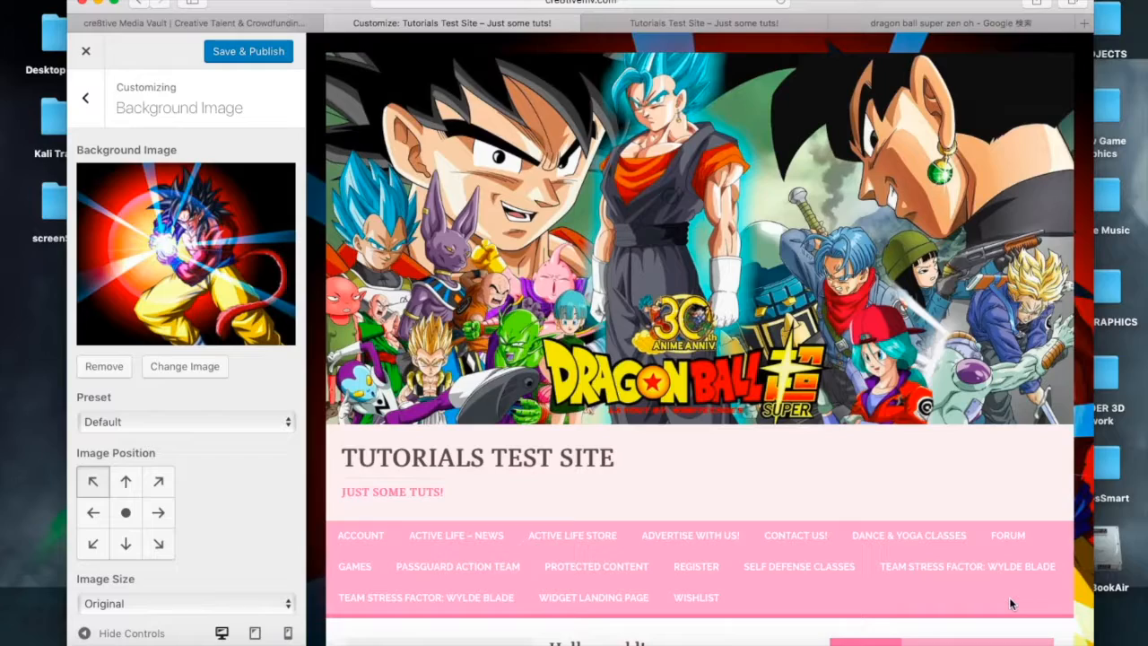
# Examine the new background image around the content in the customizer preview and compare it with the live site page.
pyautogui.scroll(-3, 1009, 596)
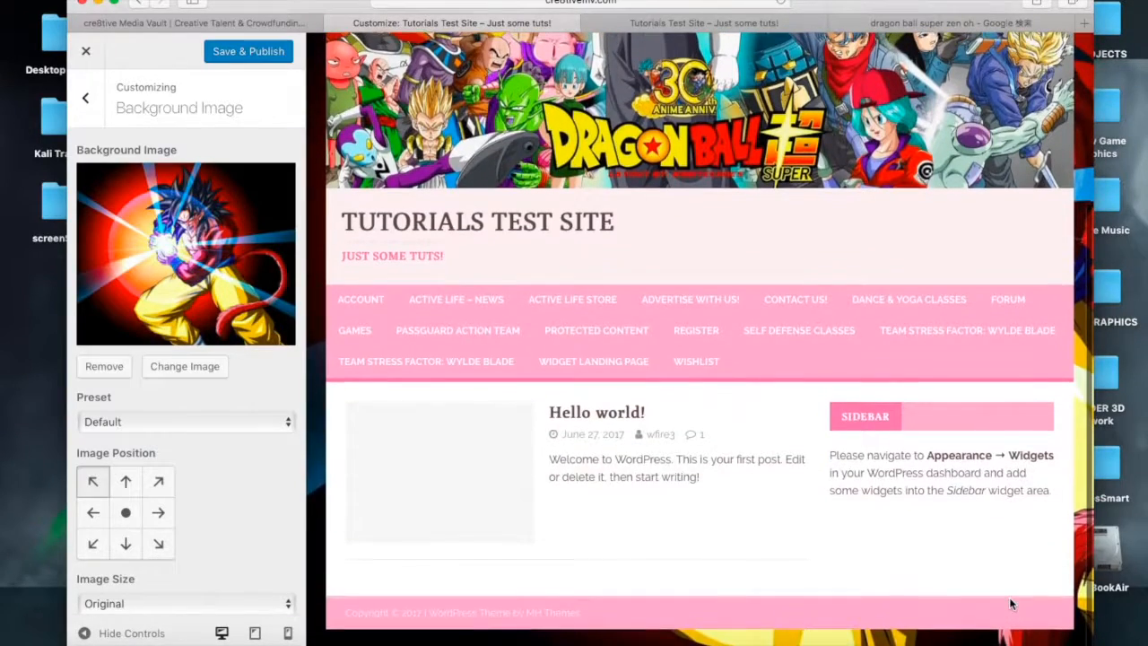
pyautogui.scroll(3, 1011, 603)
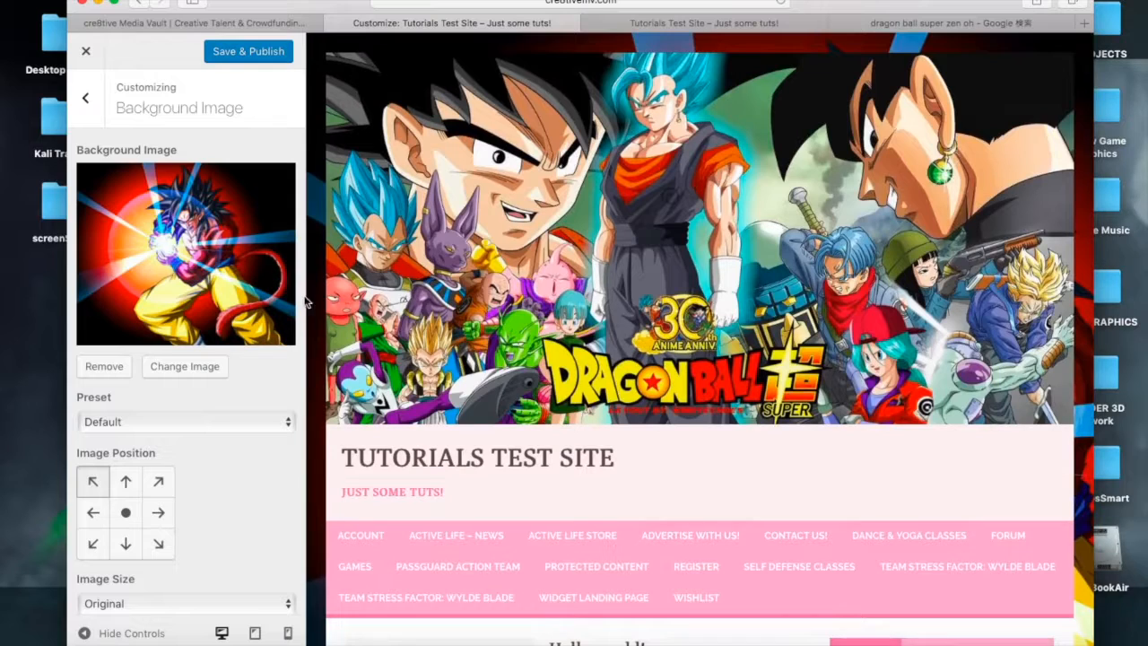
pyautogui.scroll(-5, 328, 296)
pyautogui.scroll(5, 335, 295)
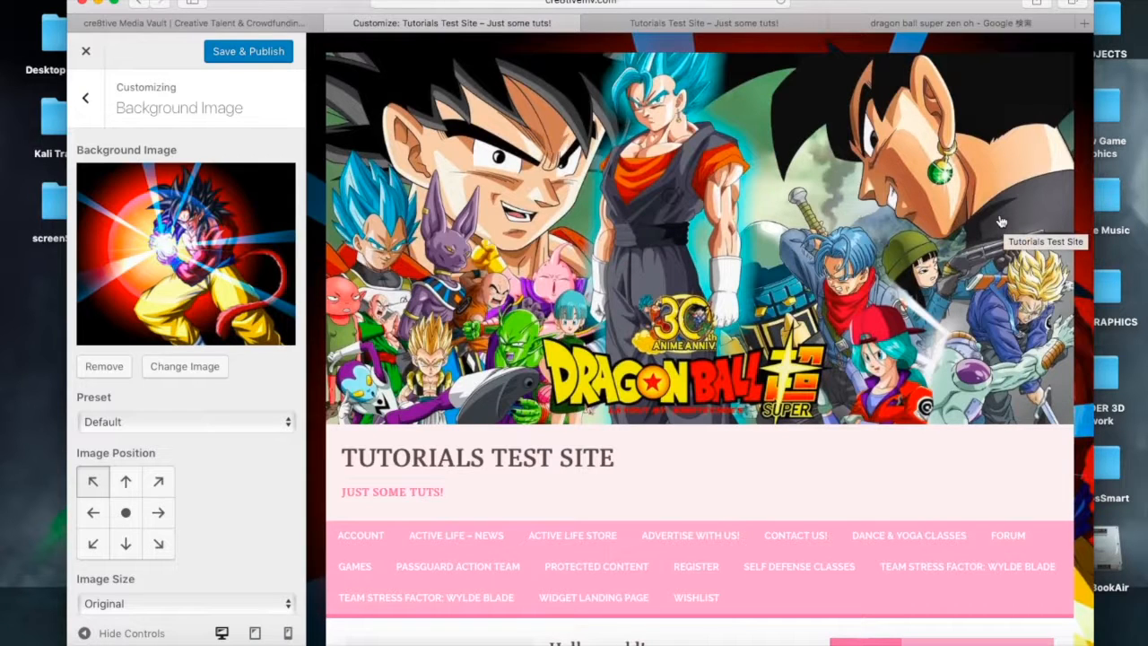
pyautogui.click(695, 26)
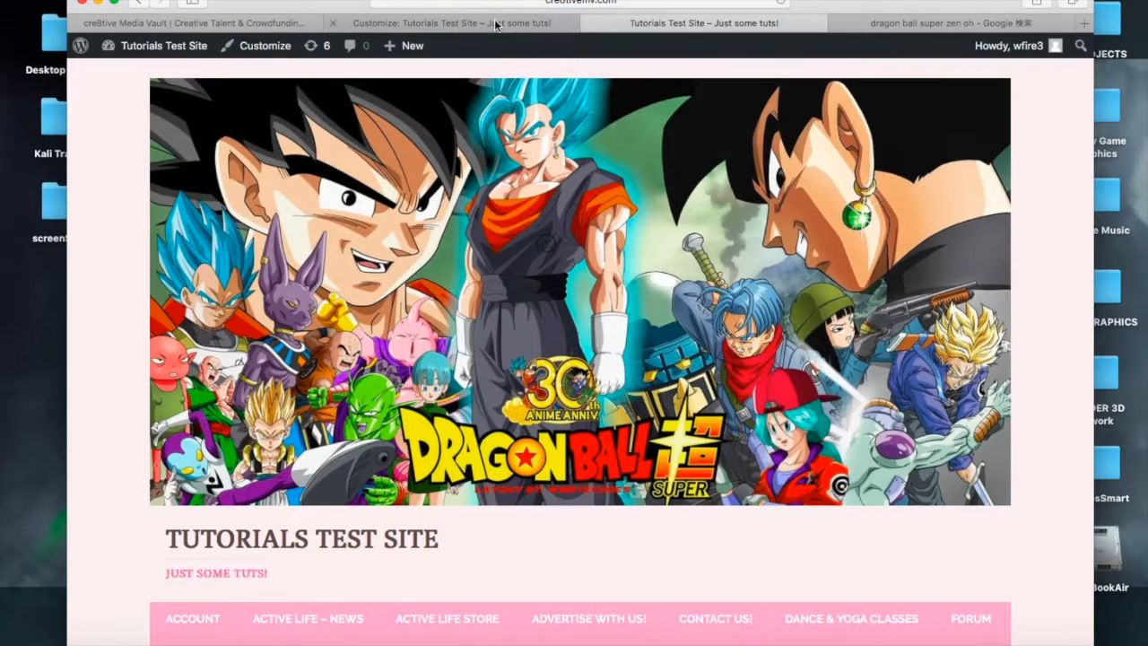
# Save and publish the background image and check it on the live site page.
pyautogui.click(485, 23)
pyautogui.click(257, 53)
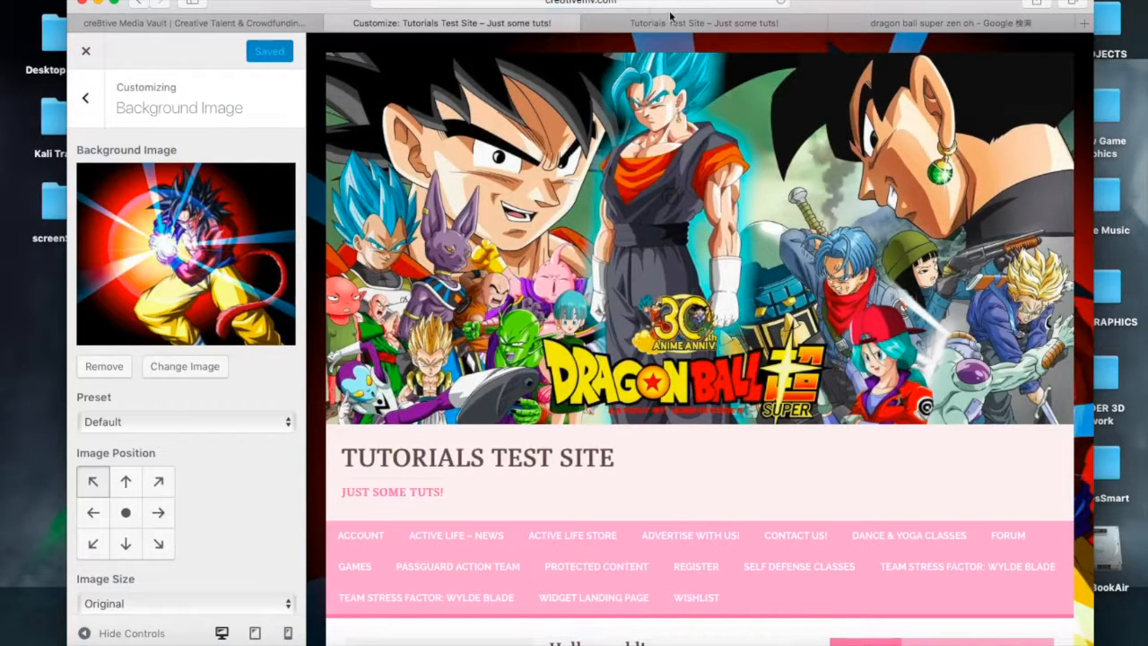
pyautogui.click(718, 24)
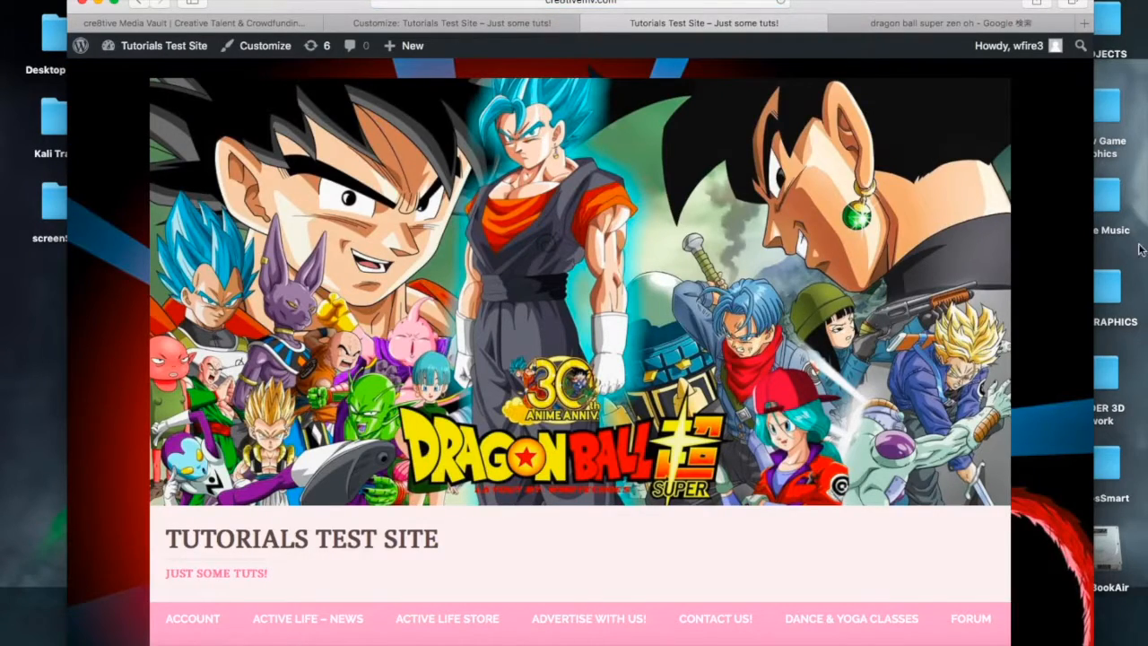
pyautogui.scroll(-5, 1008, 269)
pyautogui.scroll(5, 1008, 269)
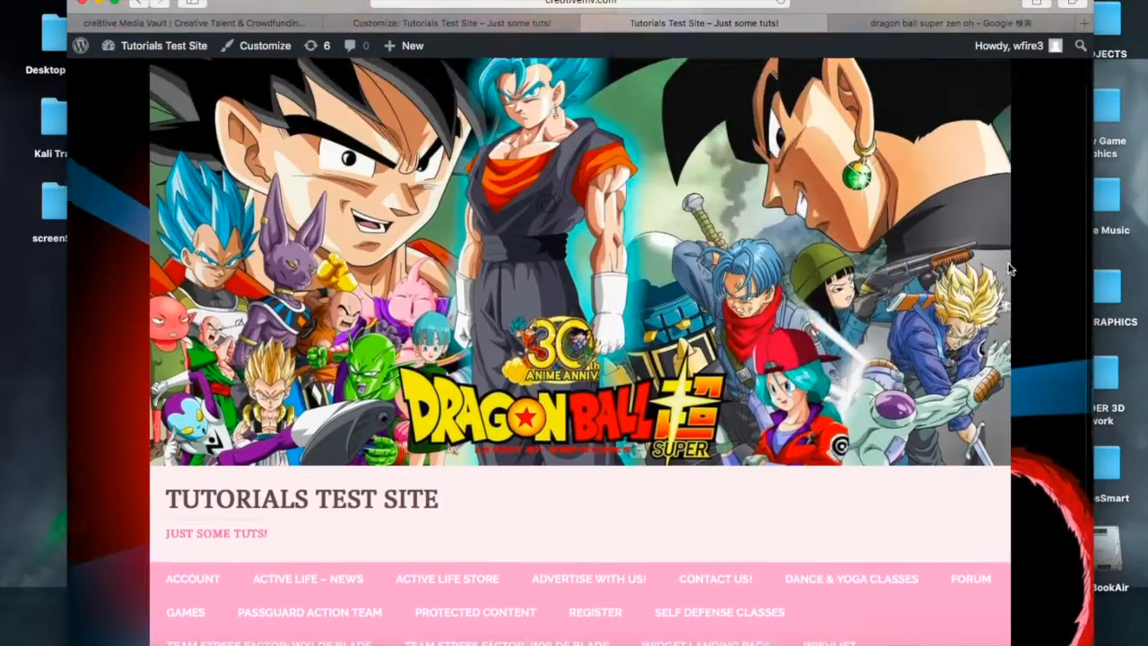
pyautogui.scroll(-5, 859, 291)
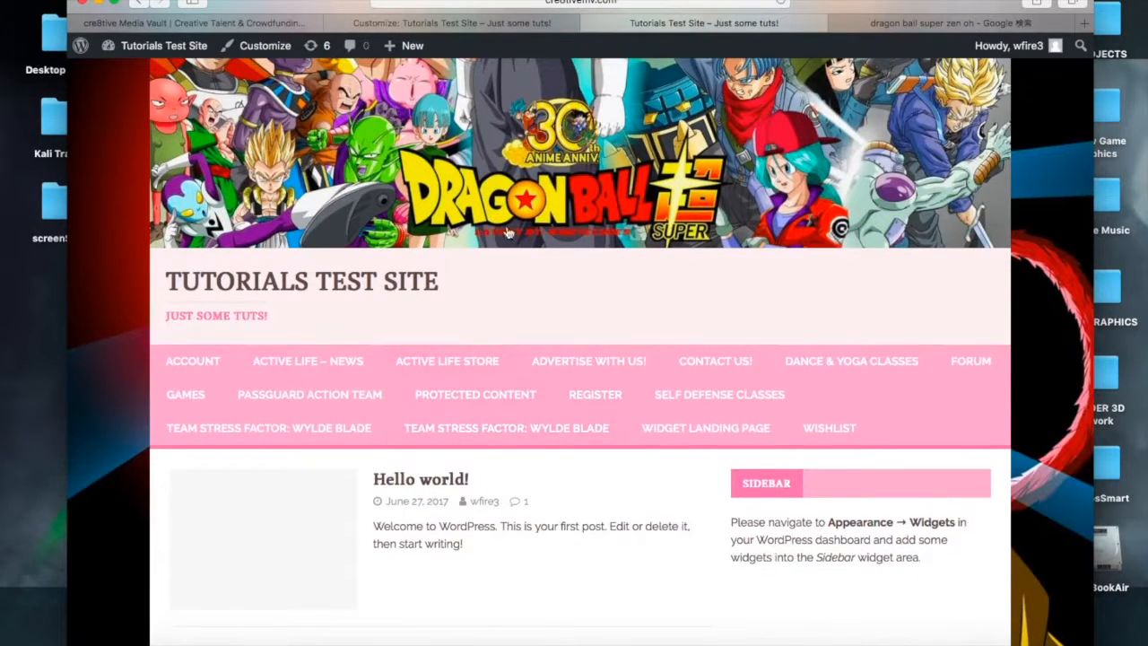
# Check which menus can be assigned to the Main Navigation location in the customizer, leaving the selection unset.
pyautogui.click(498, 27)
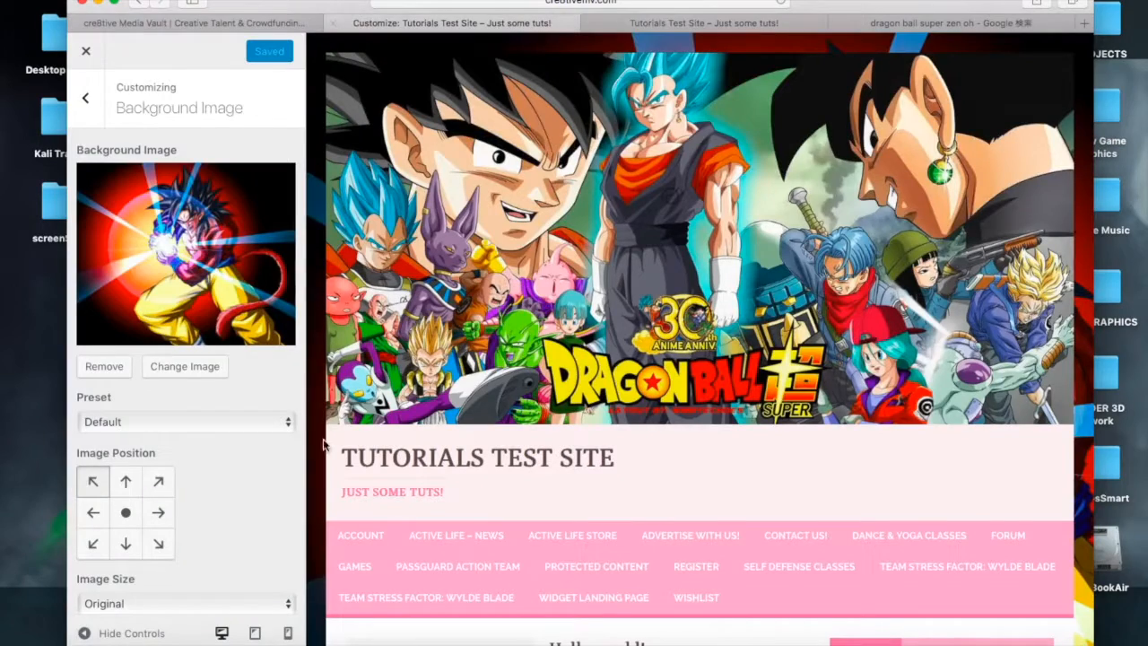
pyautogui.click(90, 106)
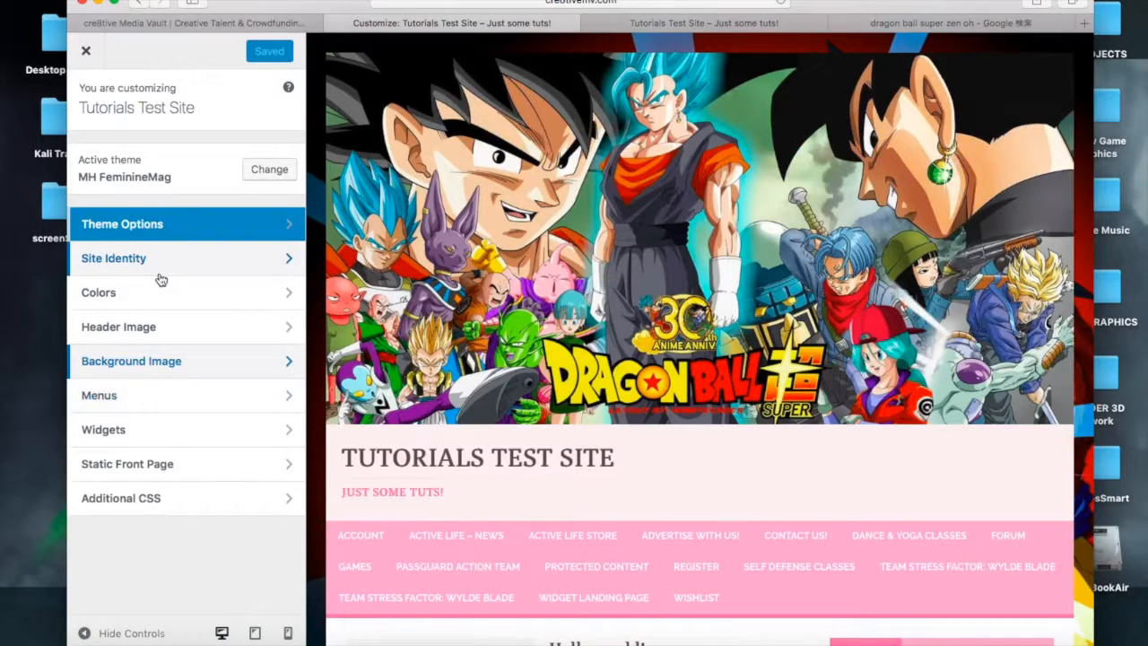
pyautogui.click(157, 399)
pyautogui.click(256, 153)
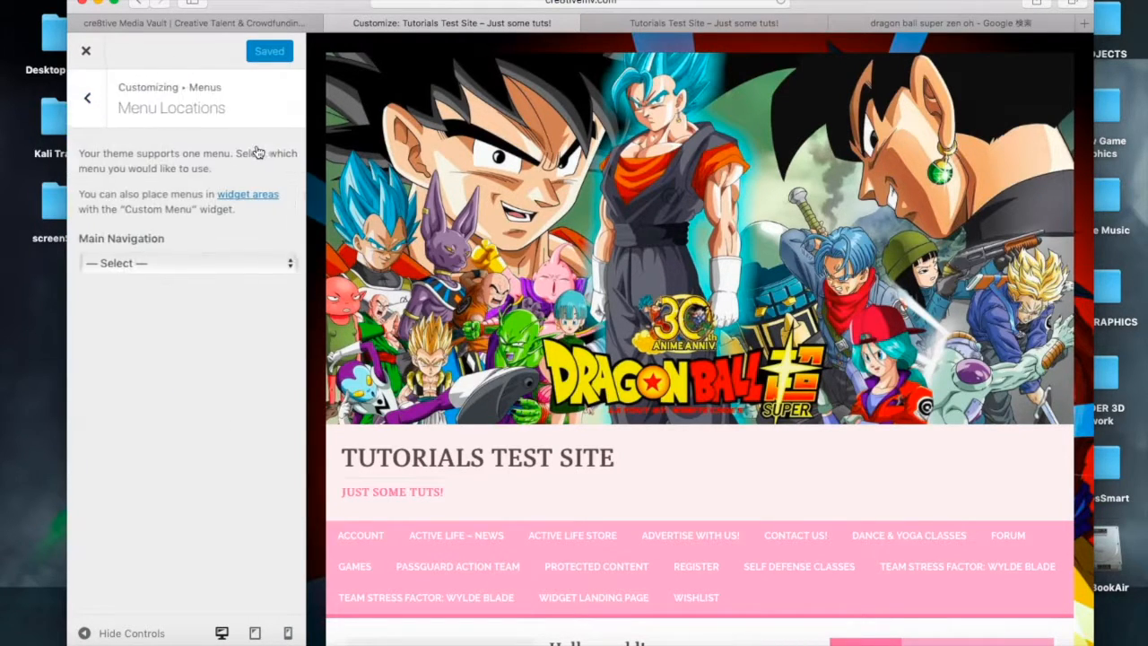
pyautogui.click(256, 265)
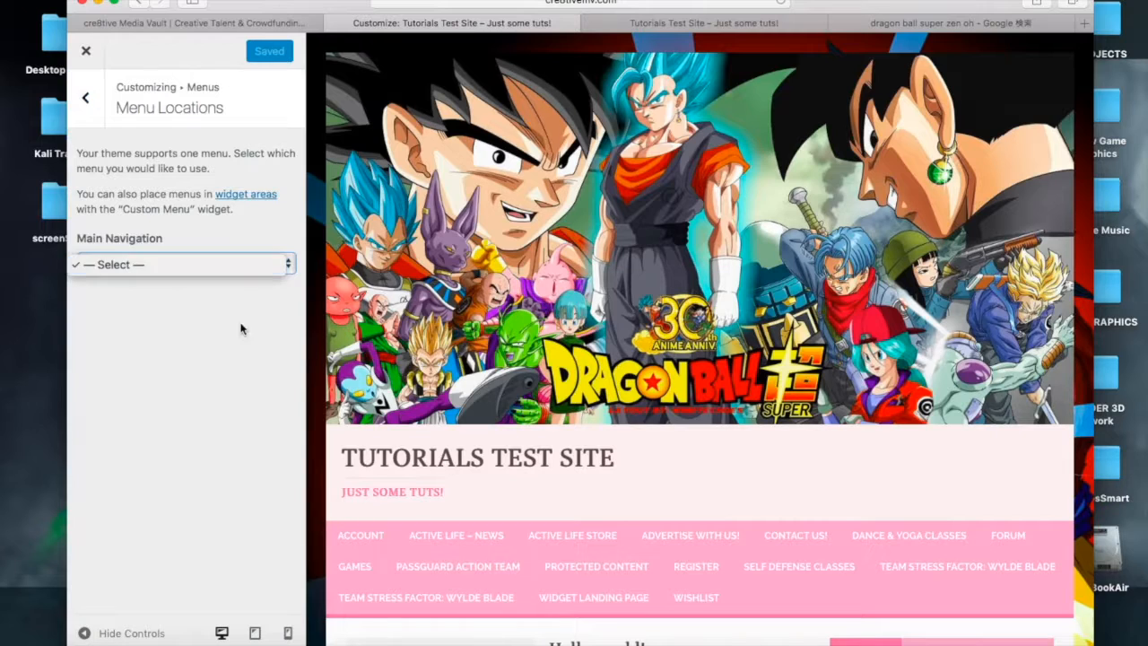
pyautogui.click(91, 102)
pyautogui.click(91, 101)
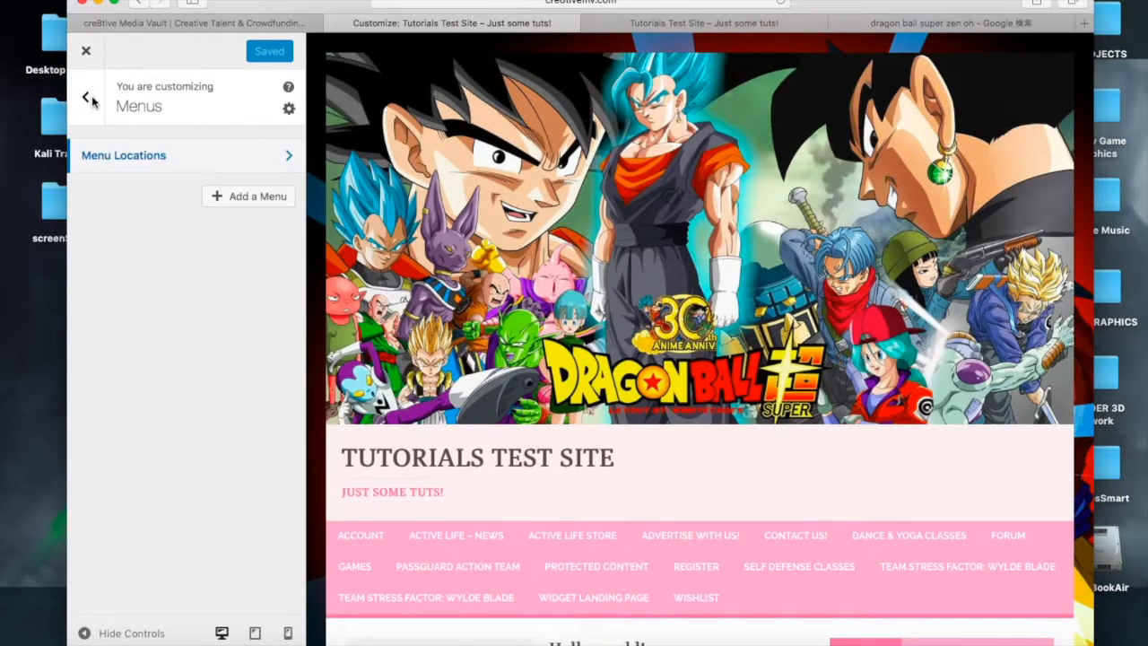
pyautogui.click(93, 101)
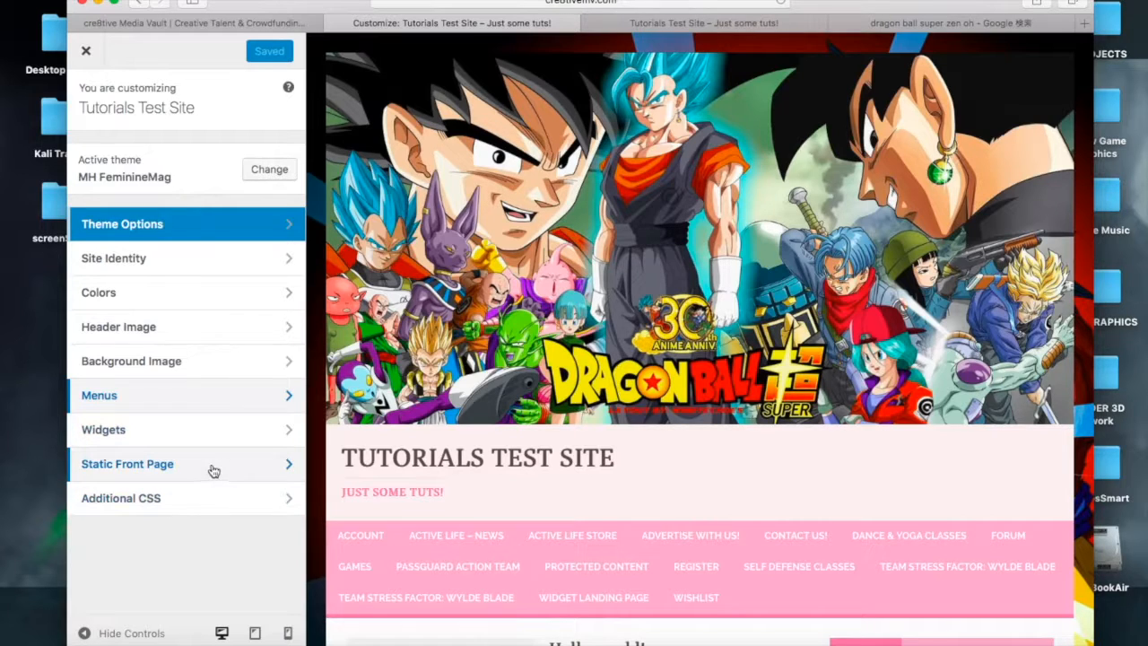
# Set the front page to display a static page and review the pages offered for Front page and Posts page without choosing one.
pyautogui.click(213, 466)
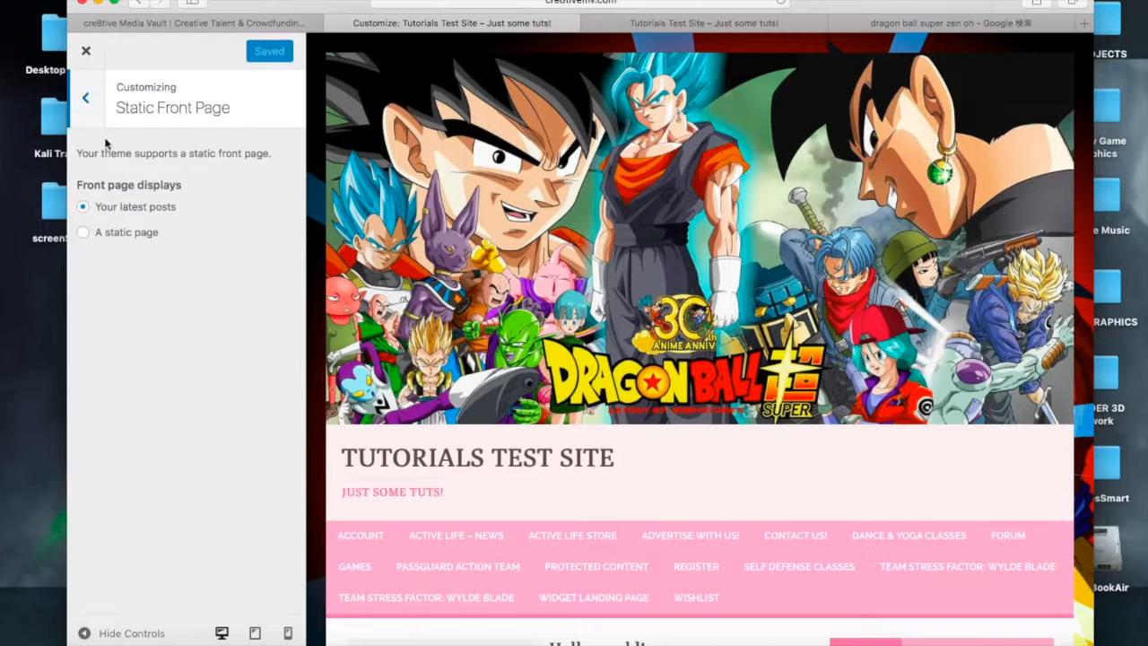
pyautogui.click(84, 233)
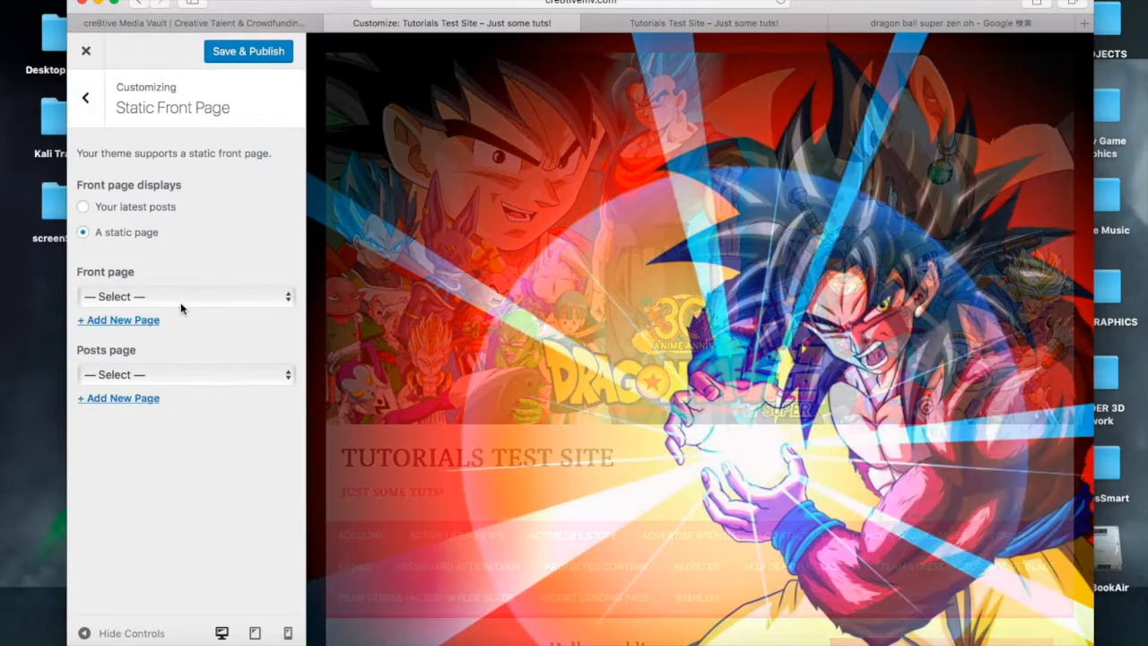
pyautogui.click(180, 302)
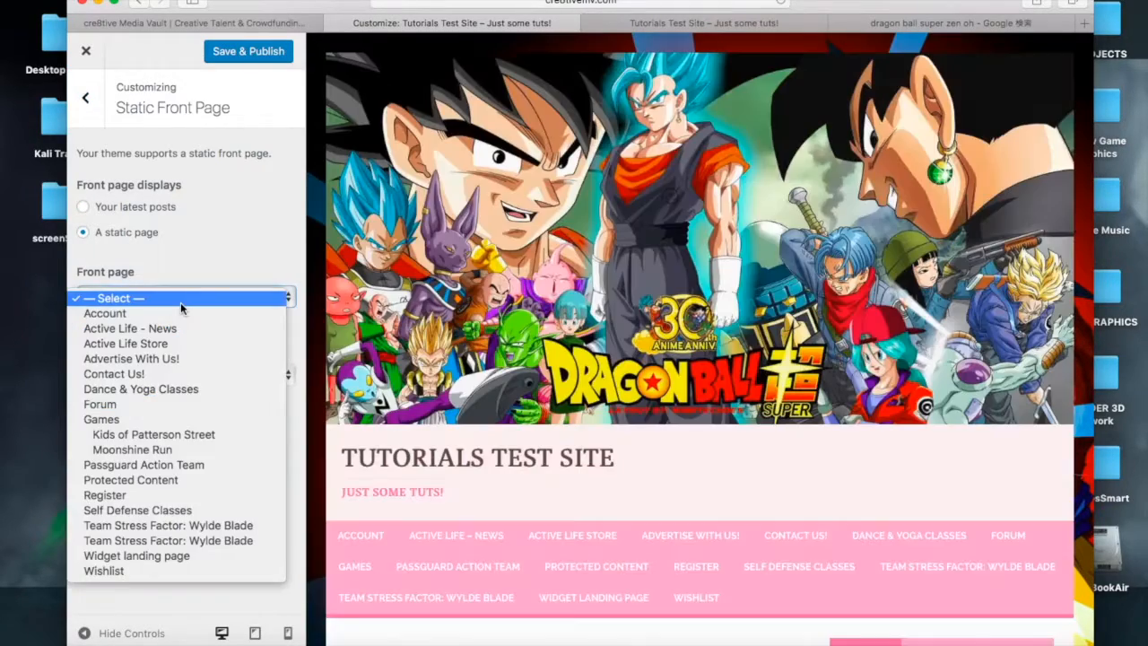
pyautogui.click(180, 302)
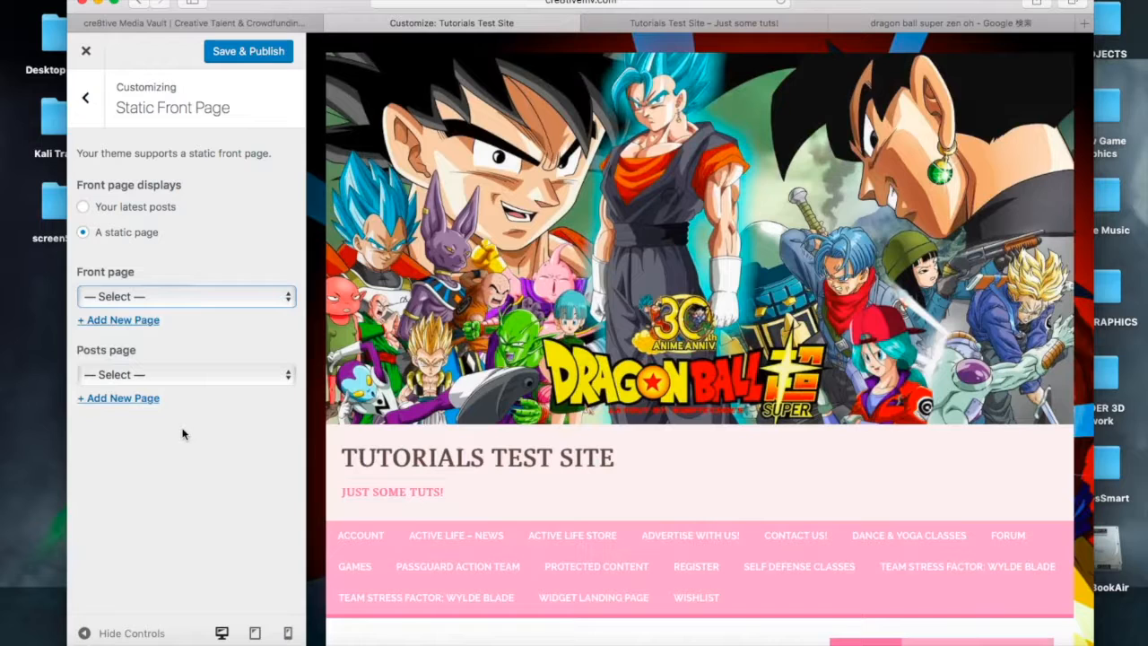
pyautogui.click(279, 377)
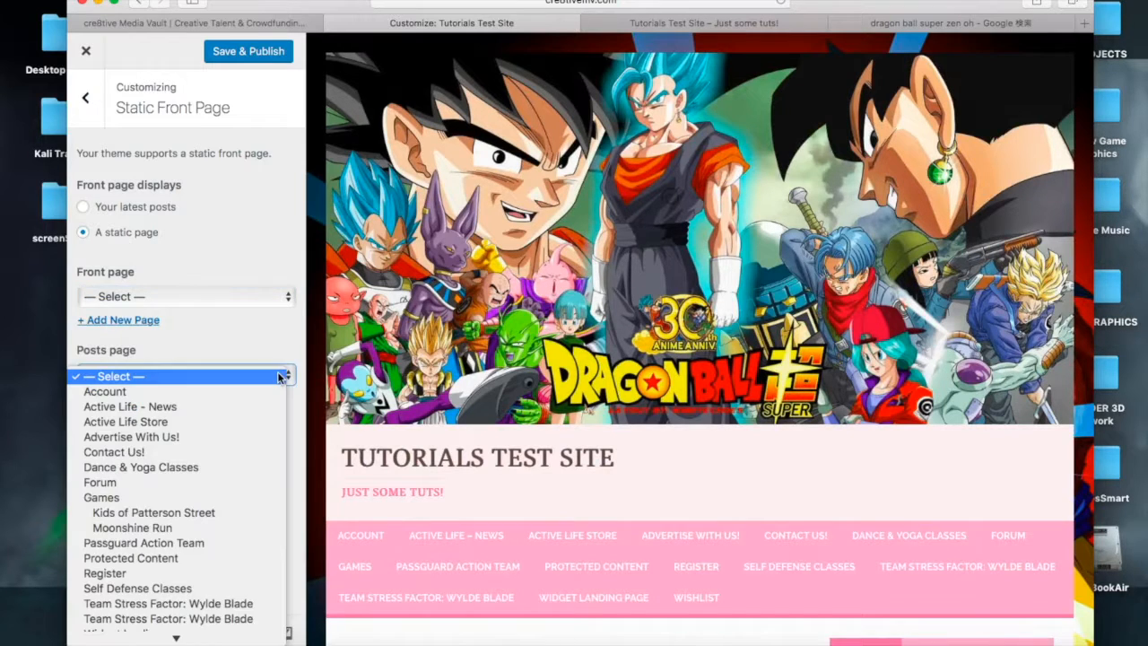
pyautogui.click(264, 328)
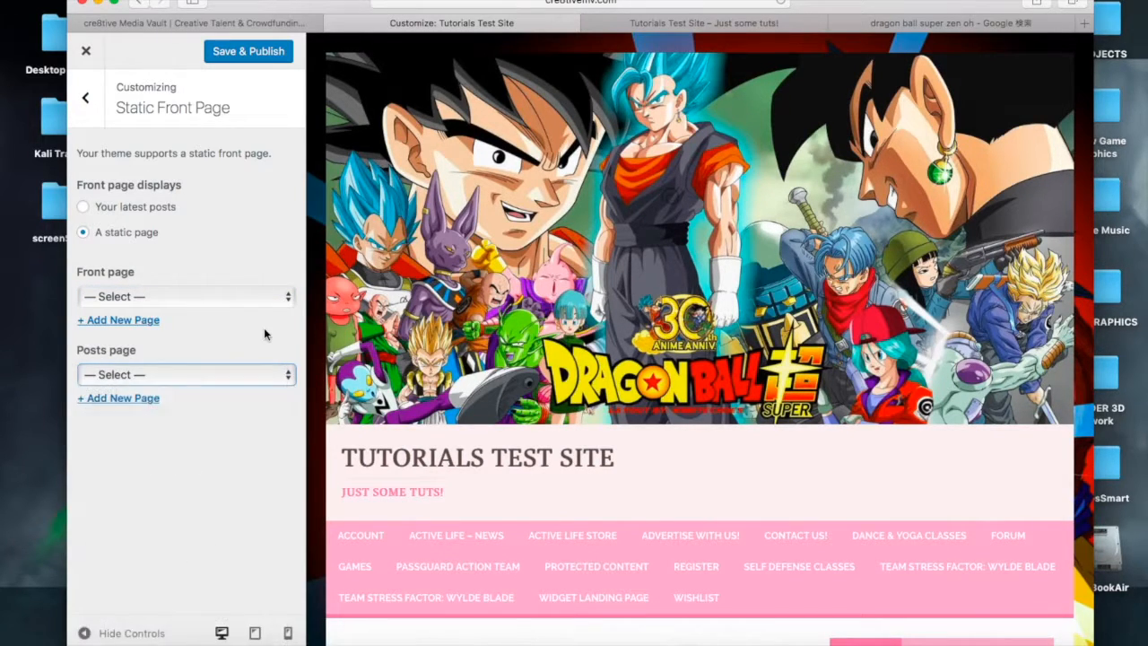
pyautogui.click(85, 97)
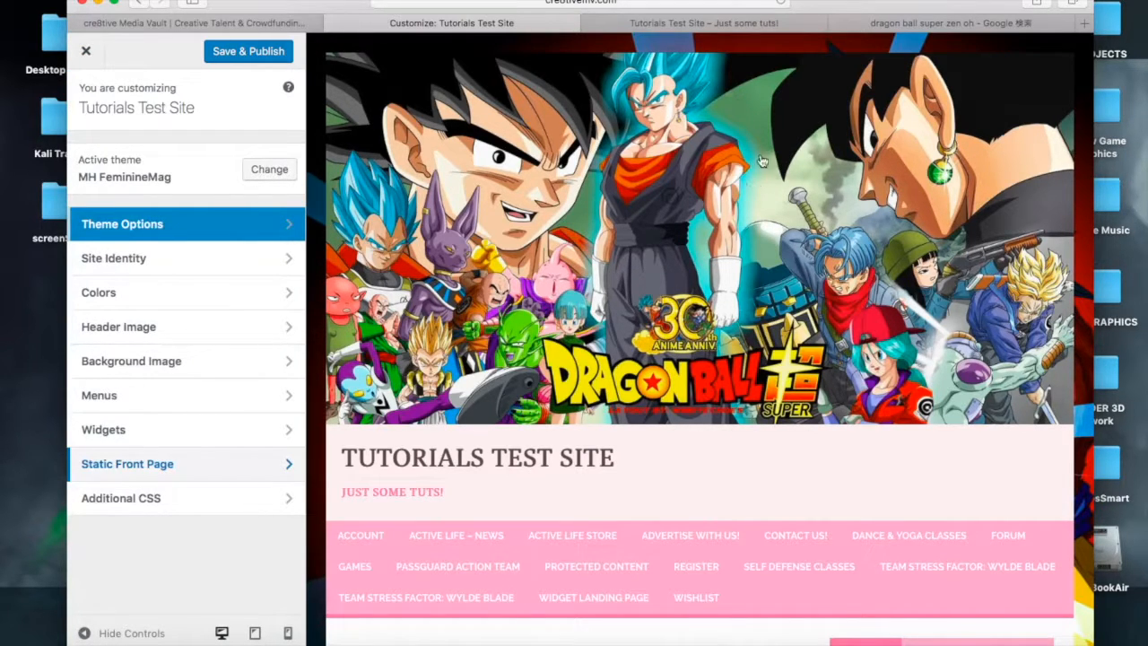
# Save and publish the static front page setting, then close the customizer to return to the theme list.
pyautogui.click(87, 54)
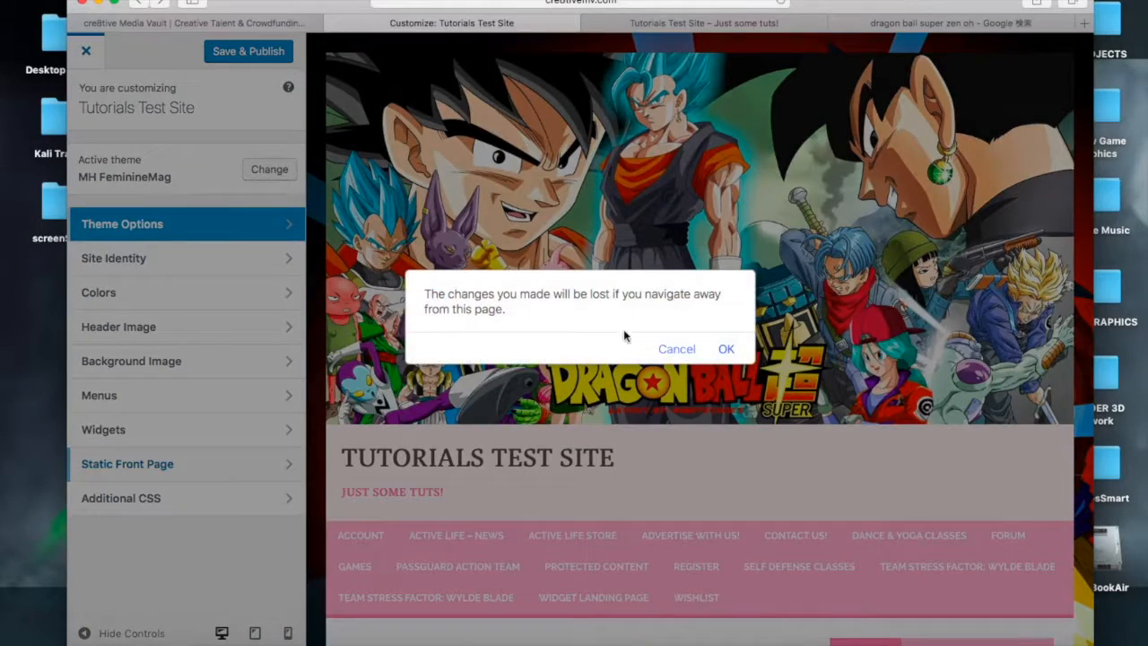
pyautogui.click(692, 351)
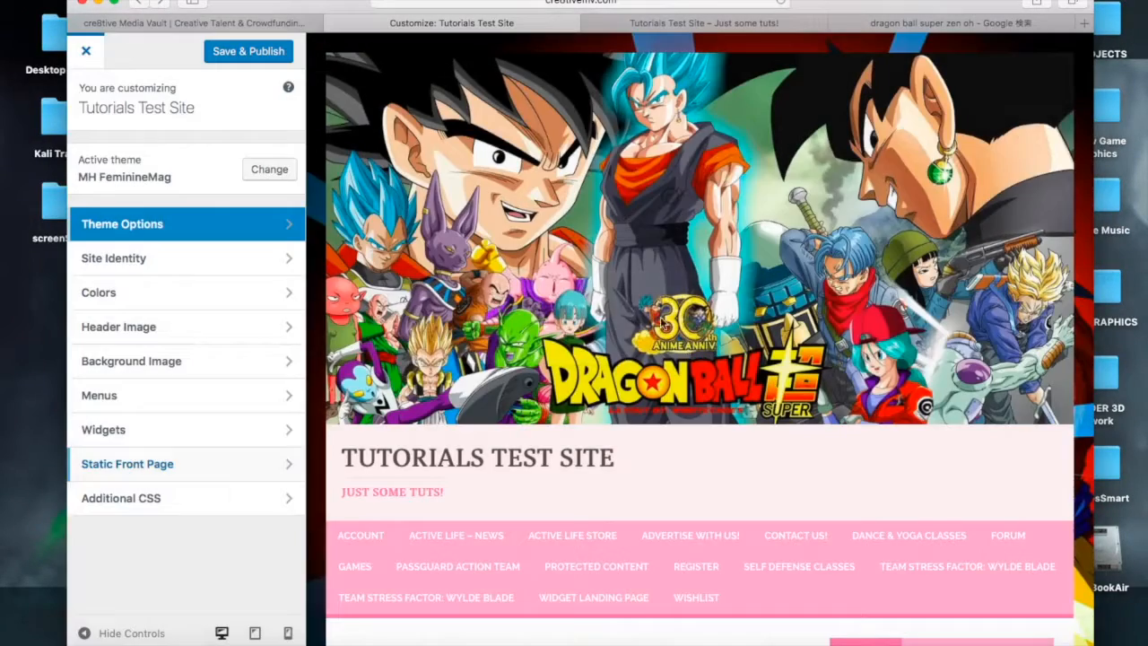
pyautogui.click(260, 54)
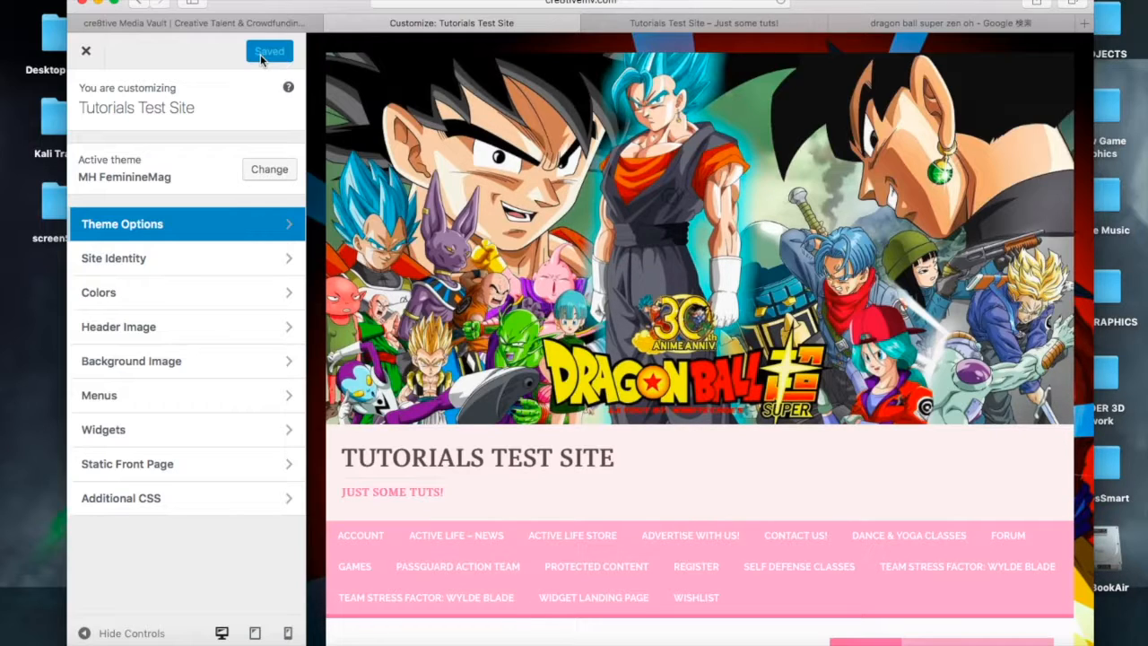
pyautogui.scroll(-1, 635, 495)
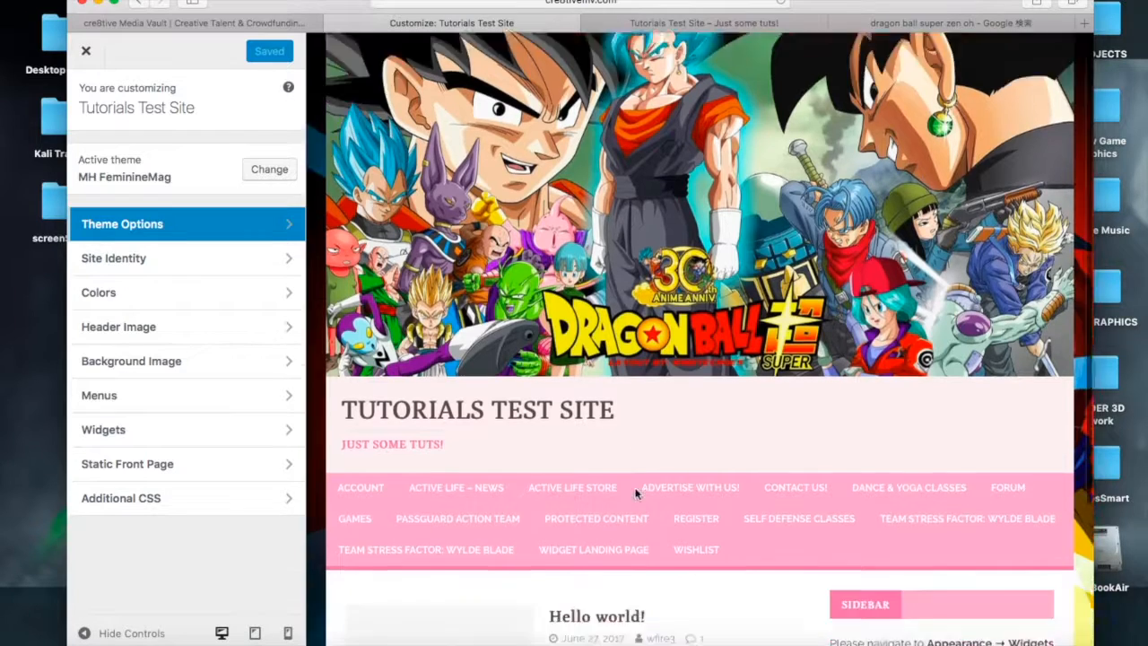
pyautogui.scroll(-3, 635, 494)
pyautogui.scroll(4, 635, 494)
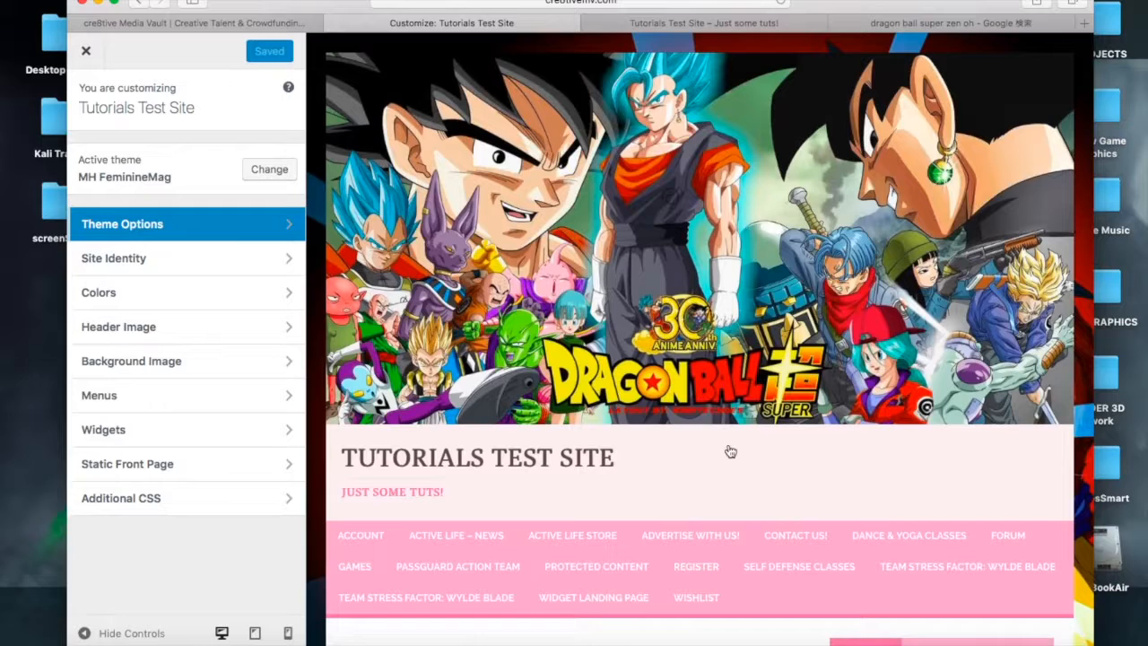
pyautogui.click(85, 52)
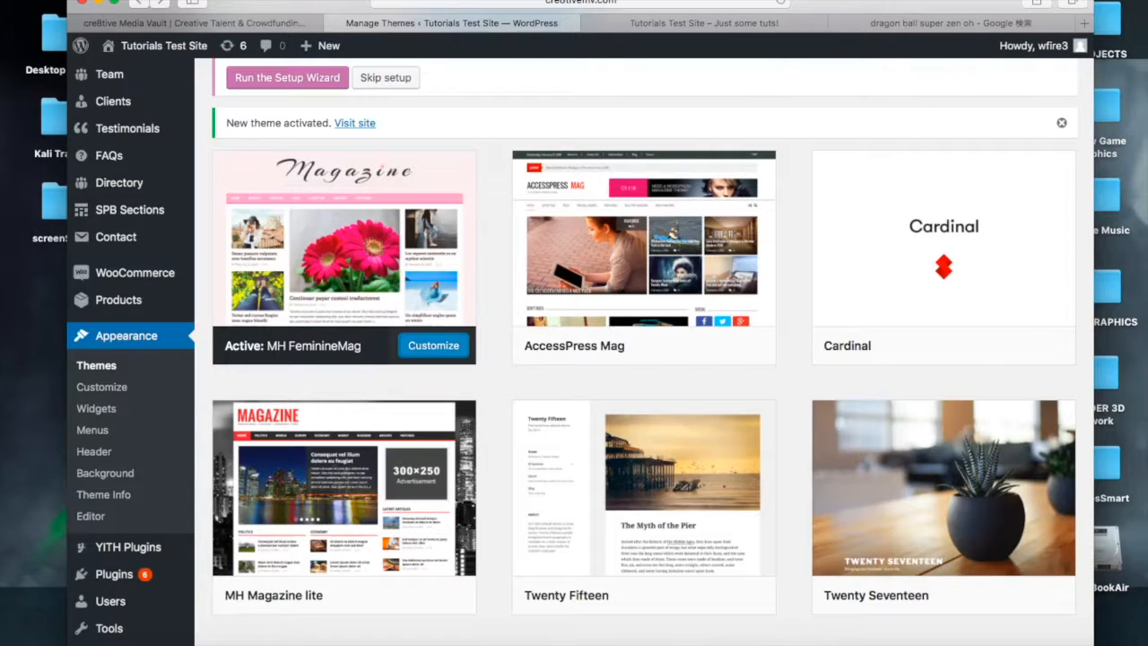
pyautogui.click(683, 0)
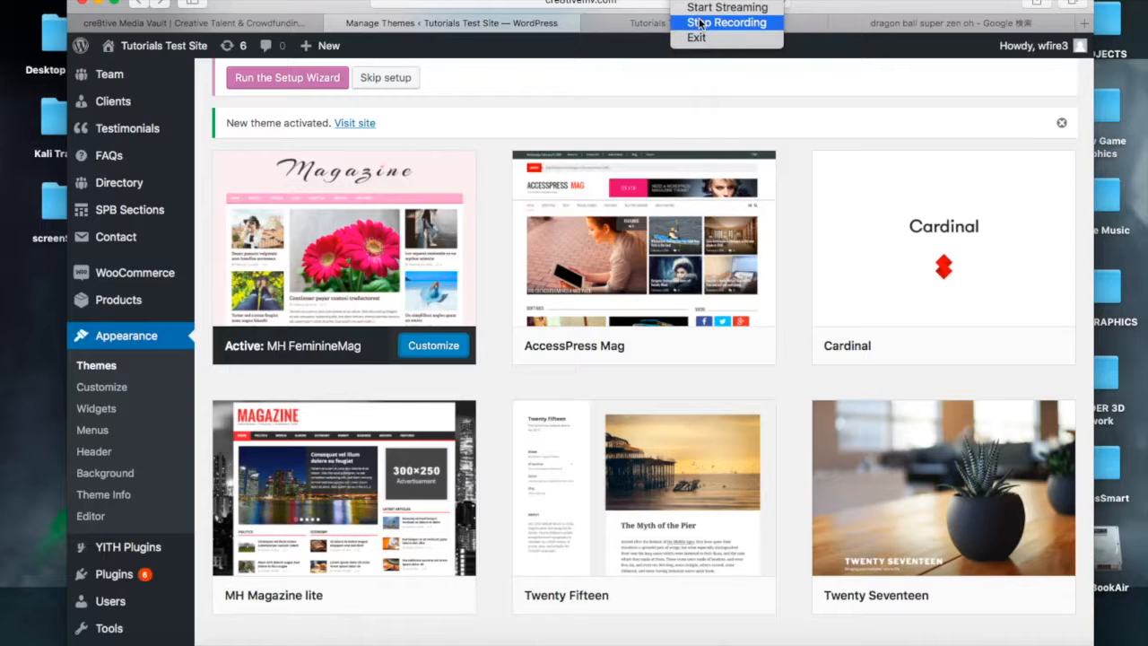